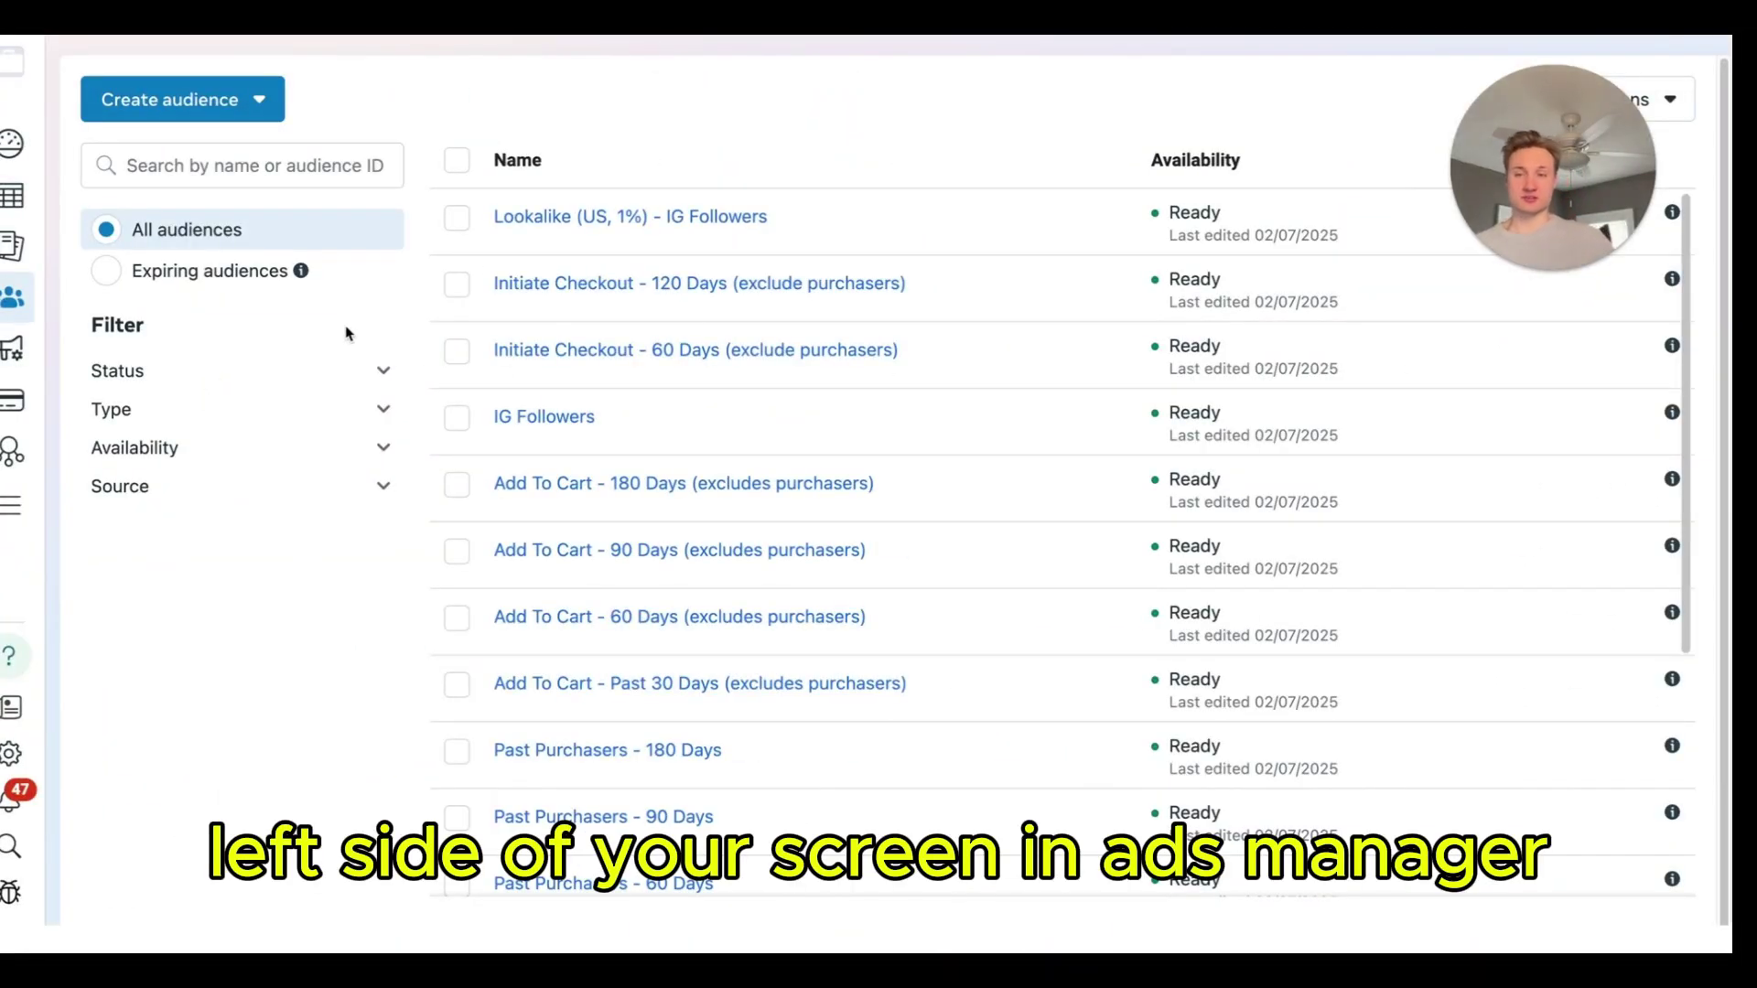
Step: Start a lookalike audience sourced from the Meta Pixel
mouse_move(7, 304)
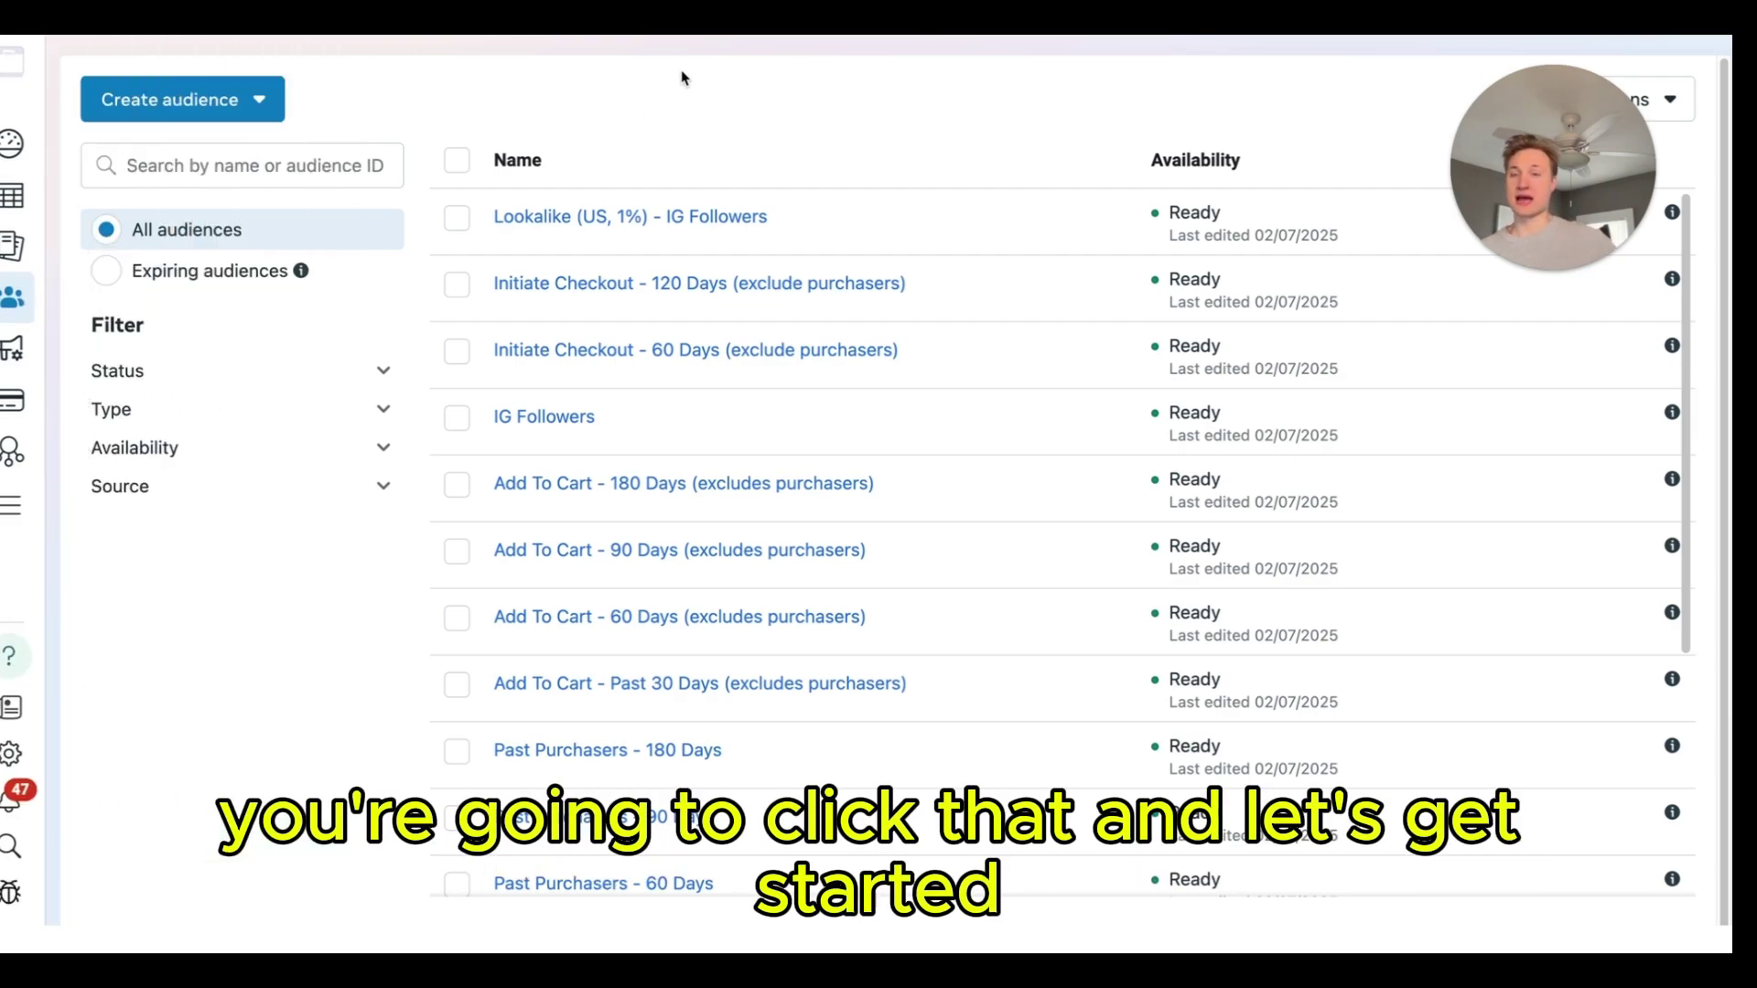
click(183, 99)
click(243, 219)
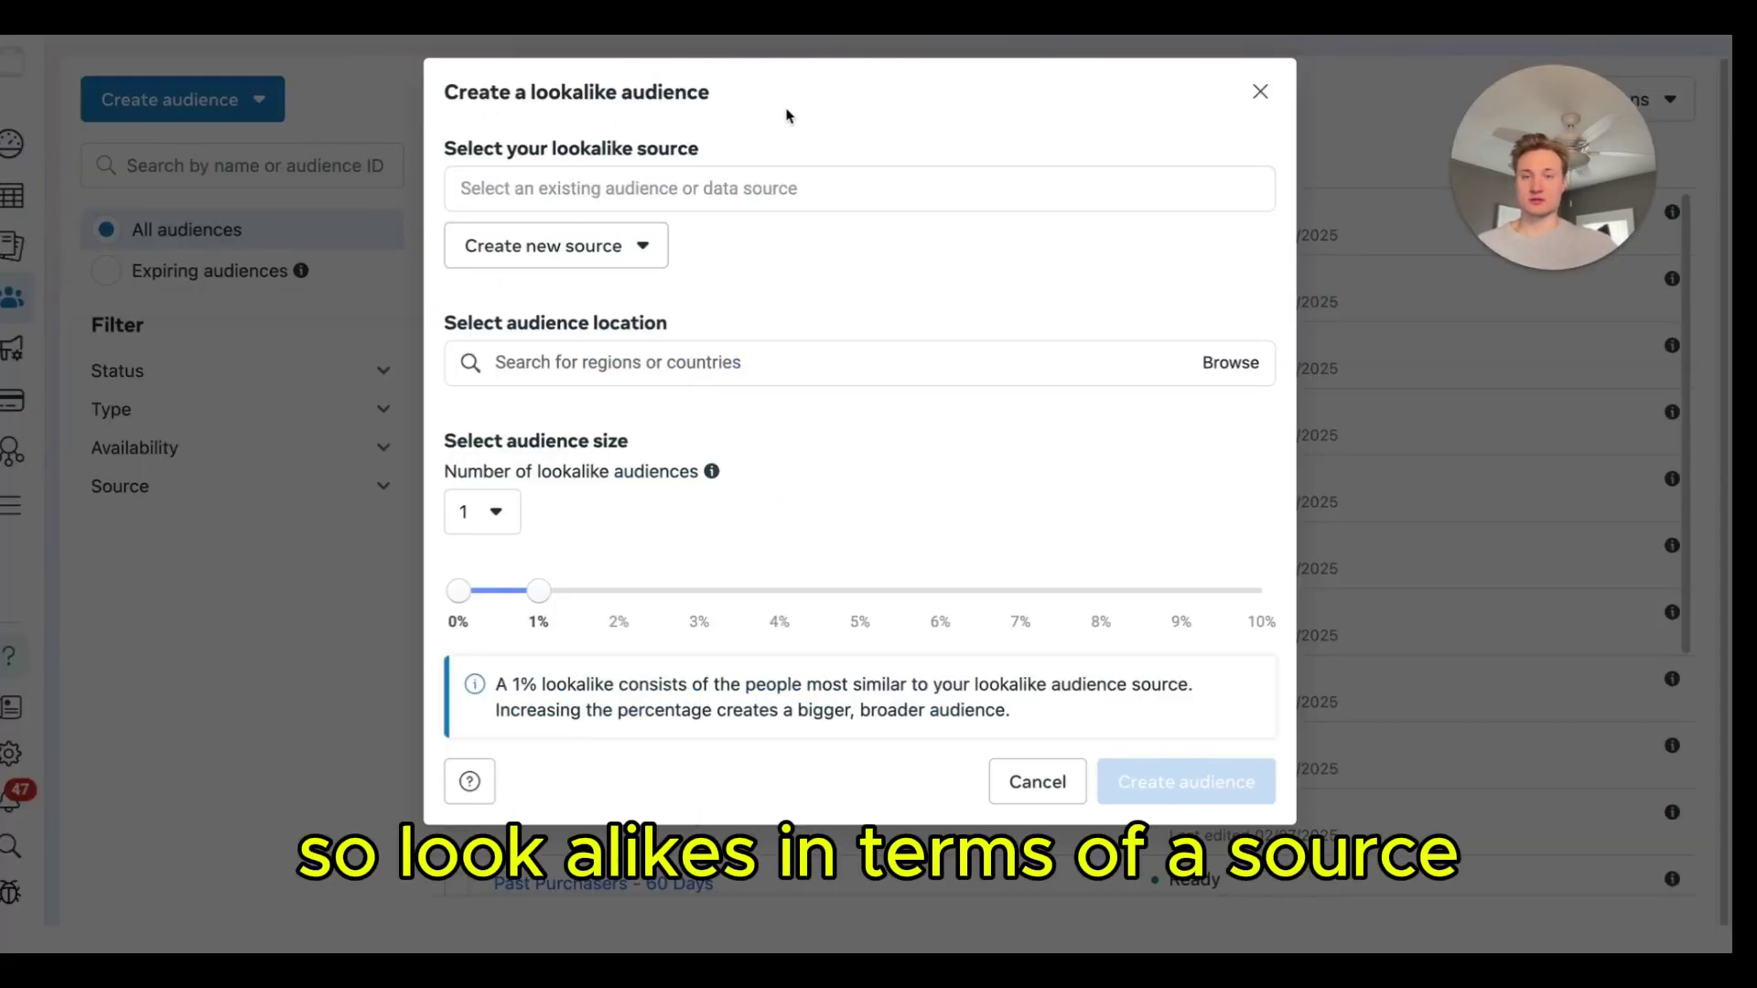
click(681, 189)
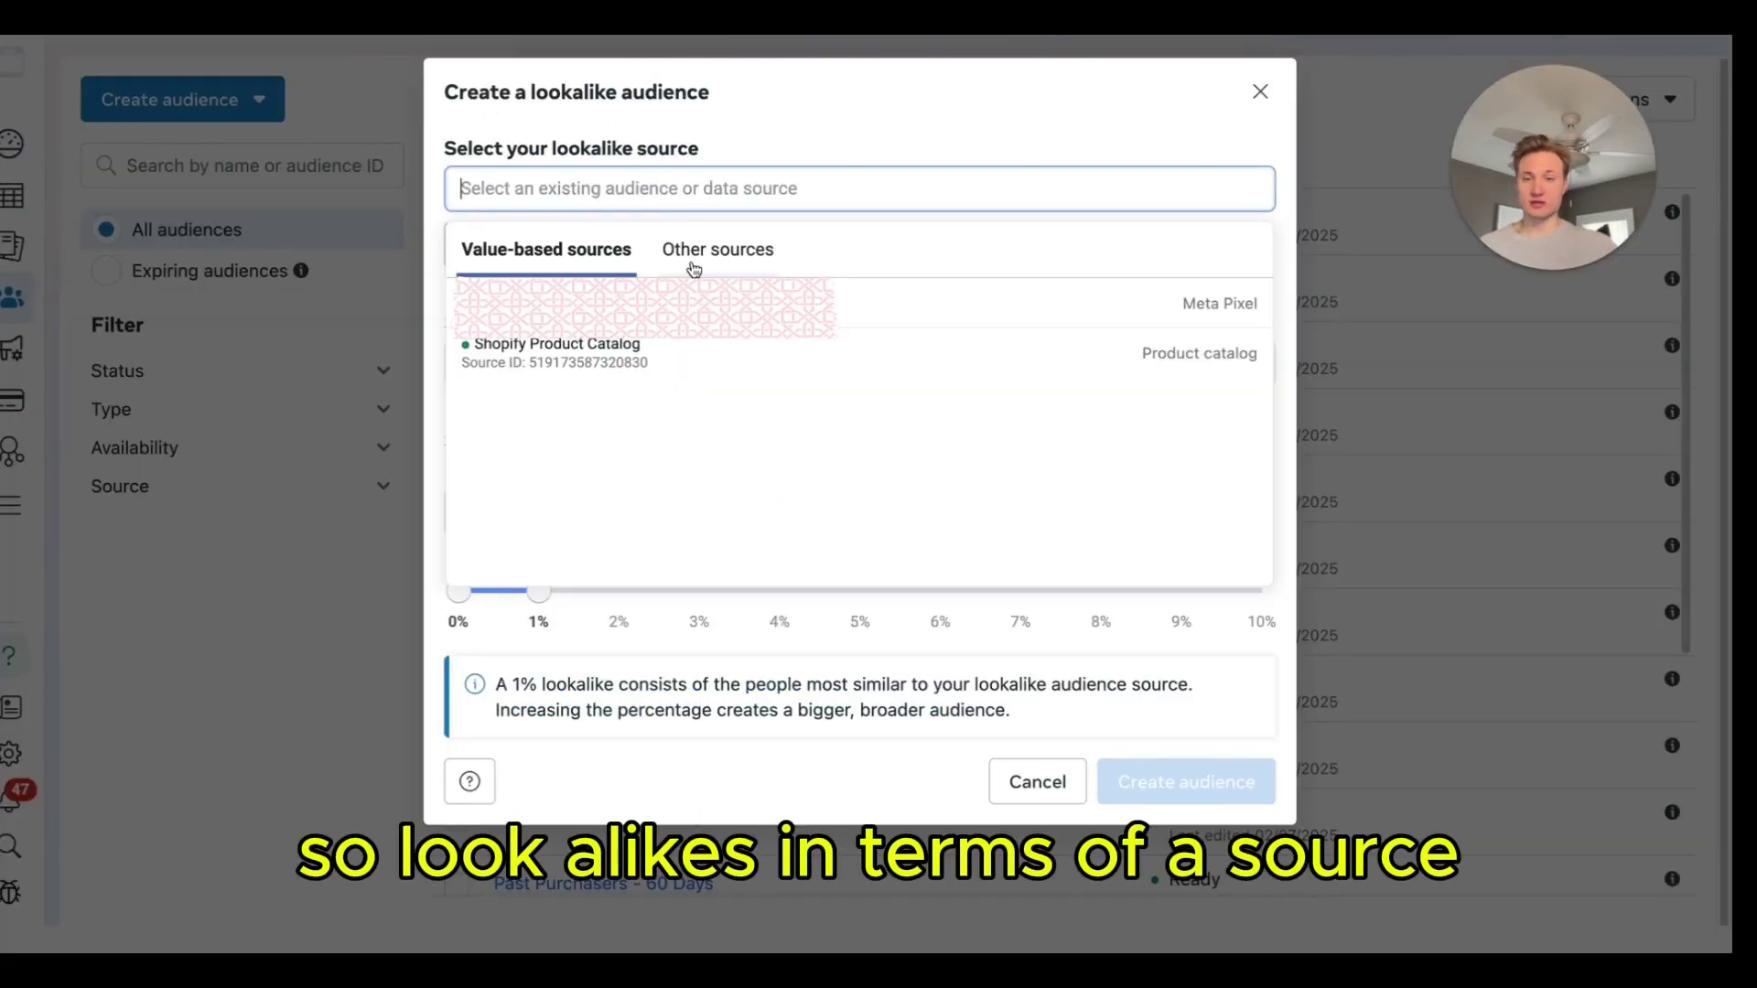
click(823, 311)
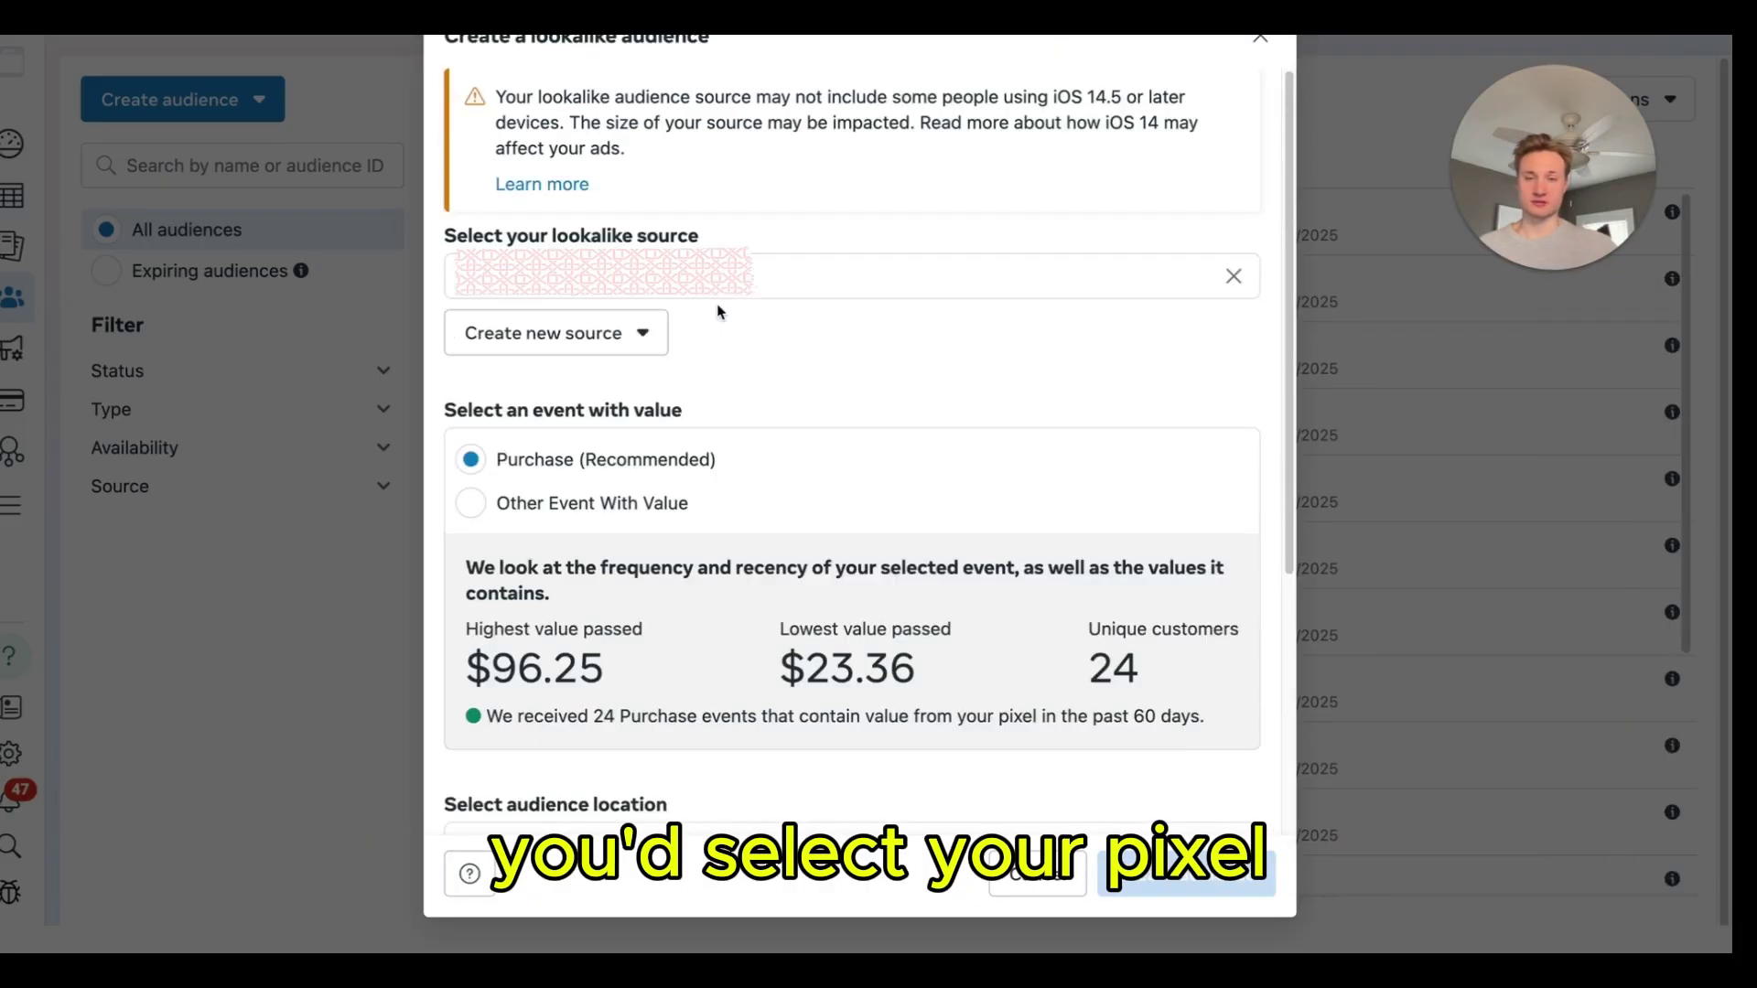
scroll(827, 337, down, 3)
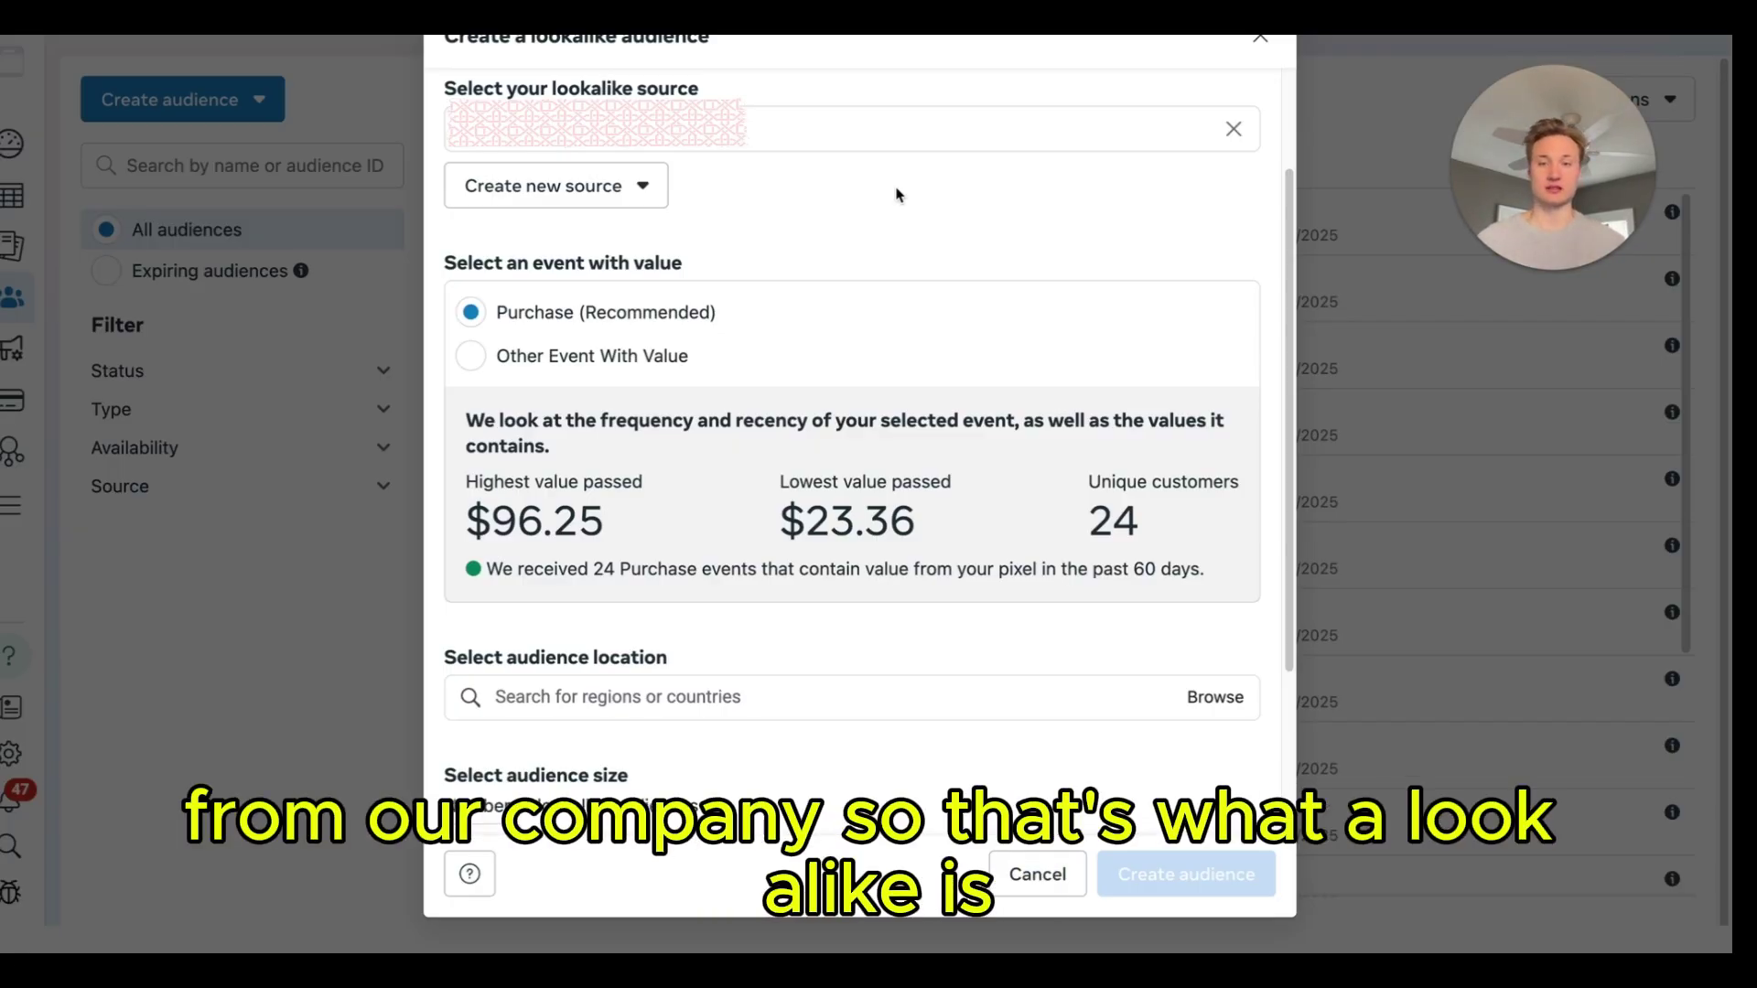
Step: Set the lookalike audience location to United States
scroll(896, 194, down, 3)
click(633, 462)
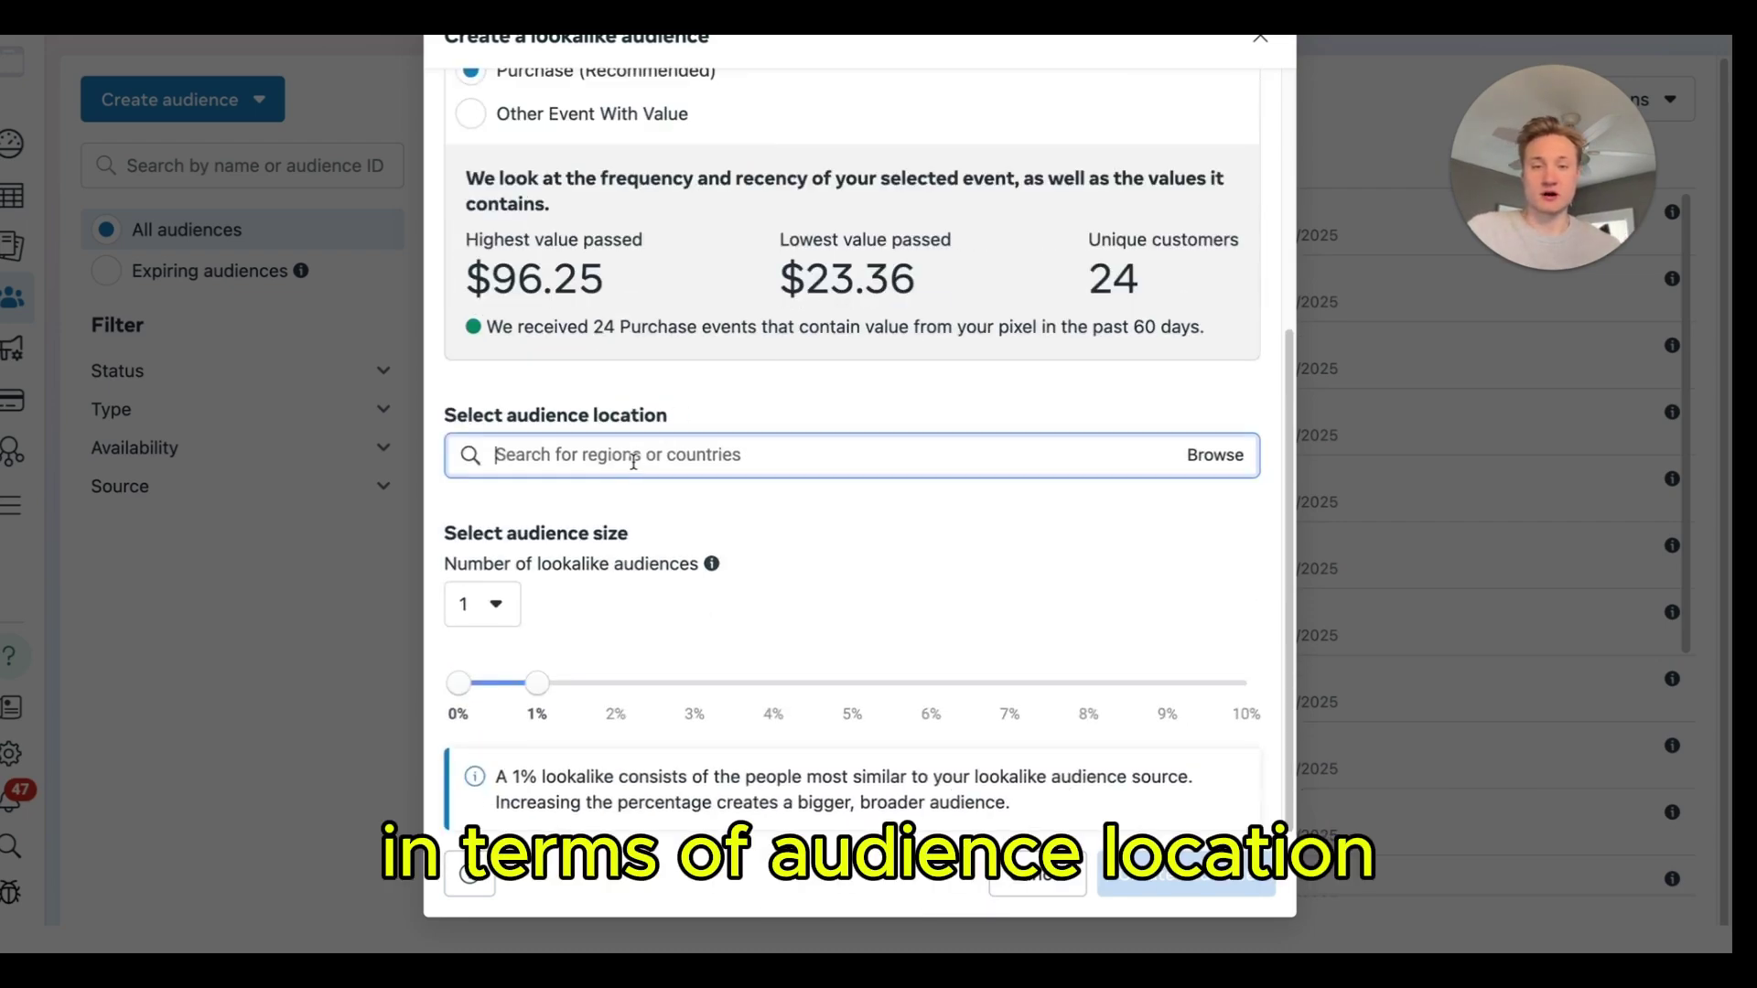
text(united)
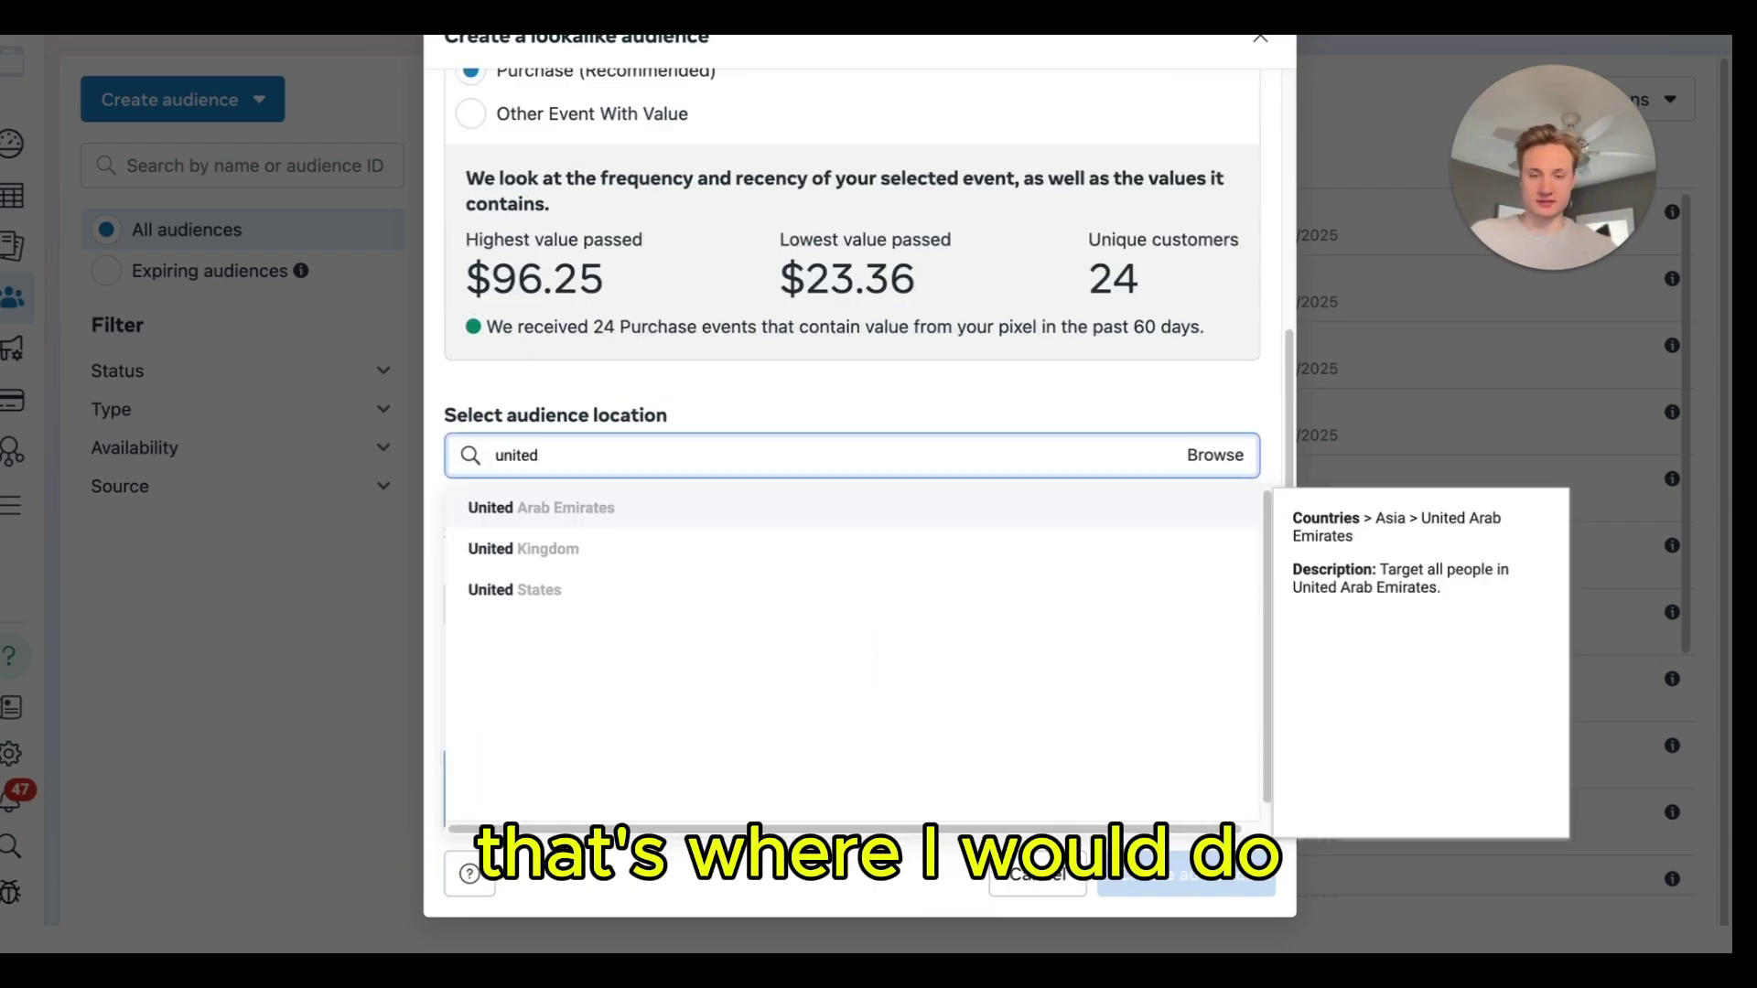
click(549, 589)
scroll(820, 435, down, 2)
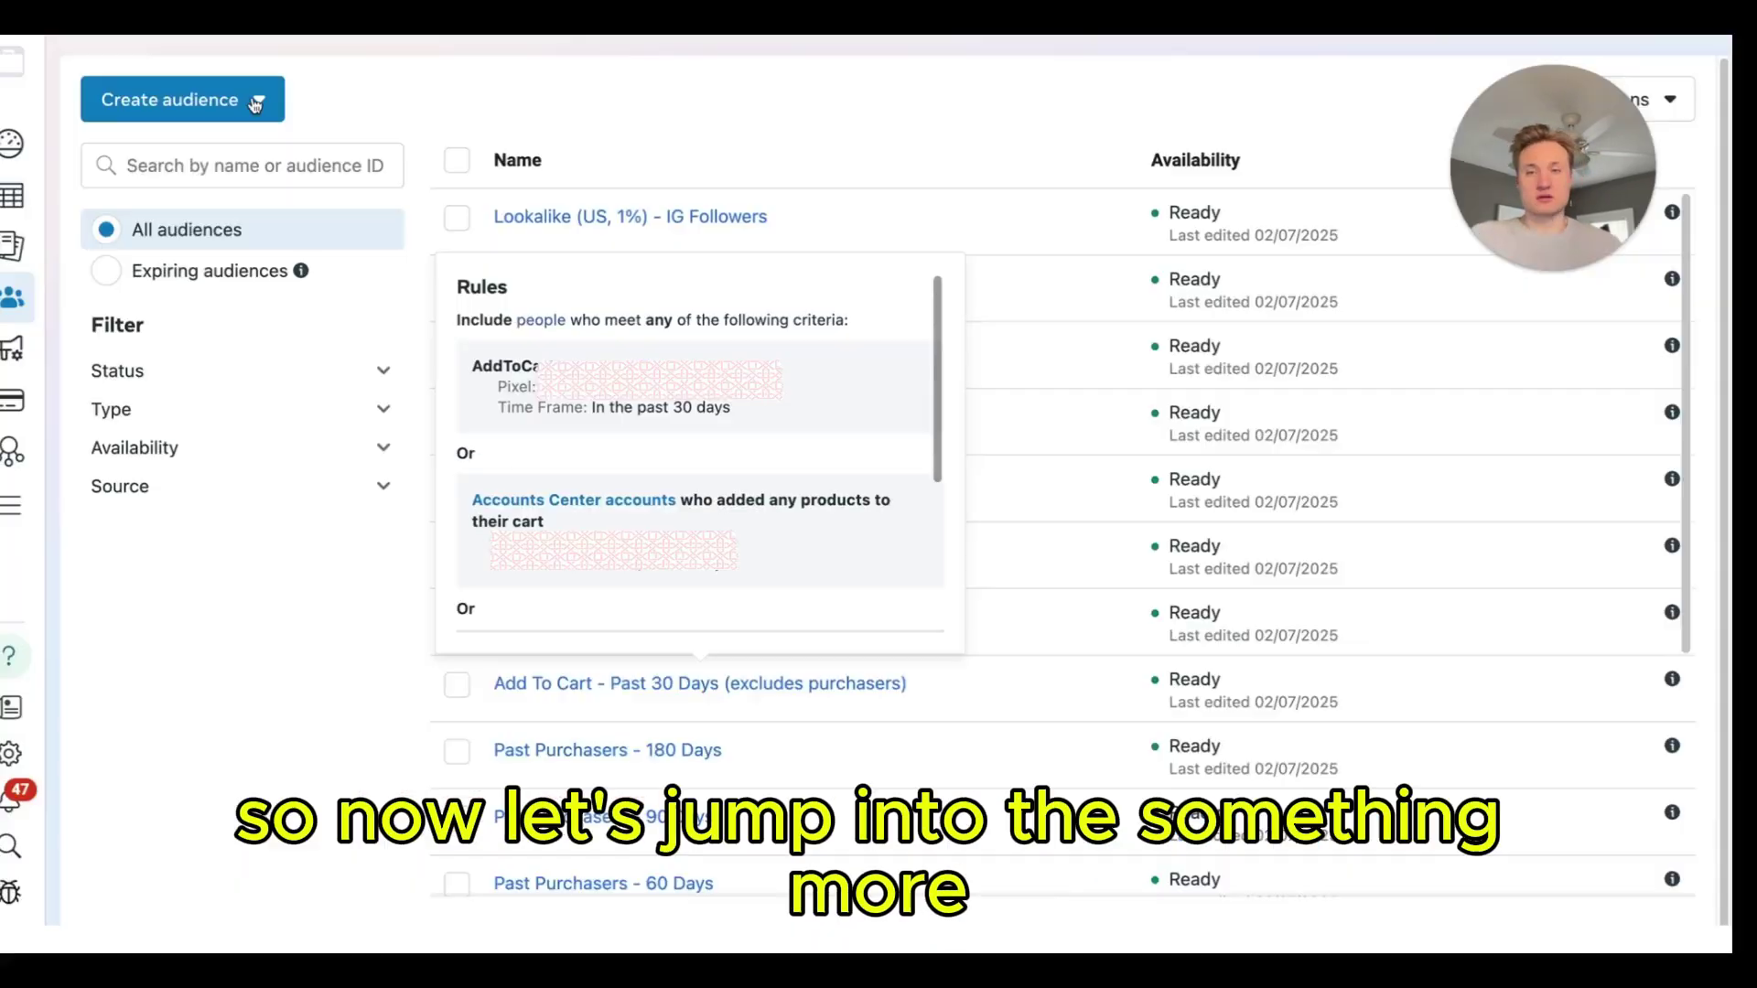
Step: Start a custom audience with Website as the source
click(255, 101)
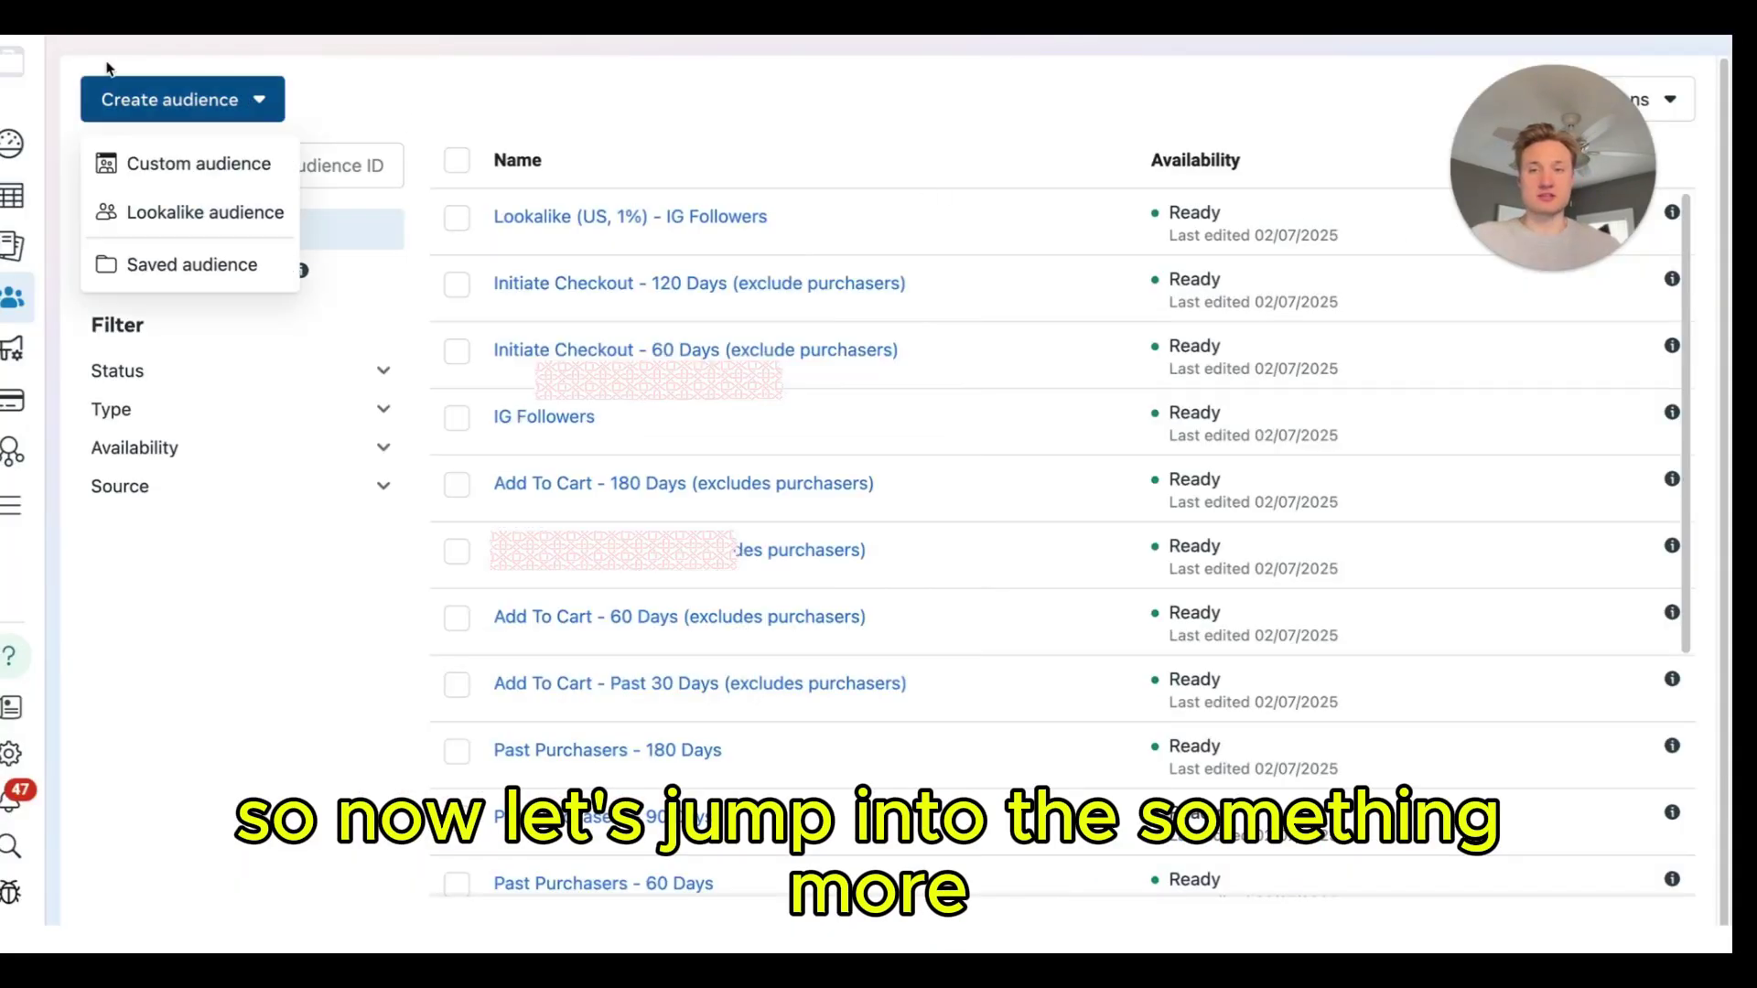
click(237, 166)
click(619, 274)
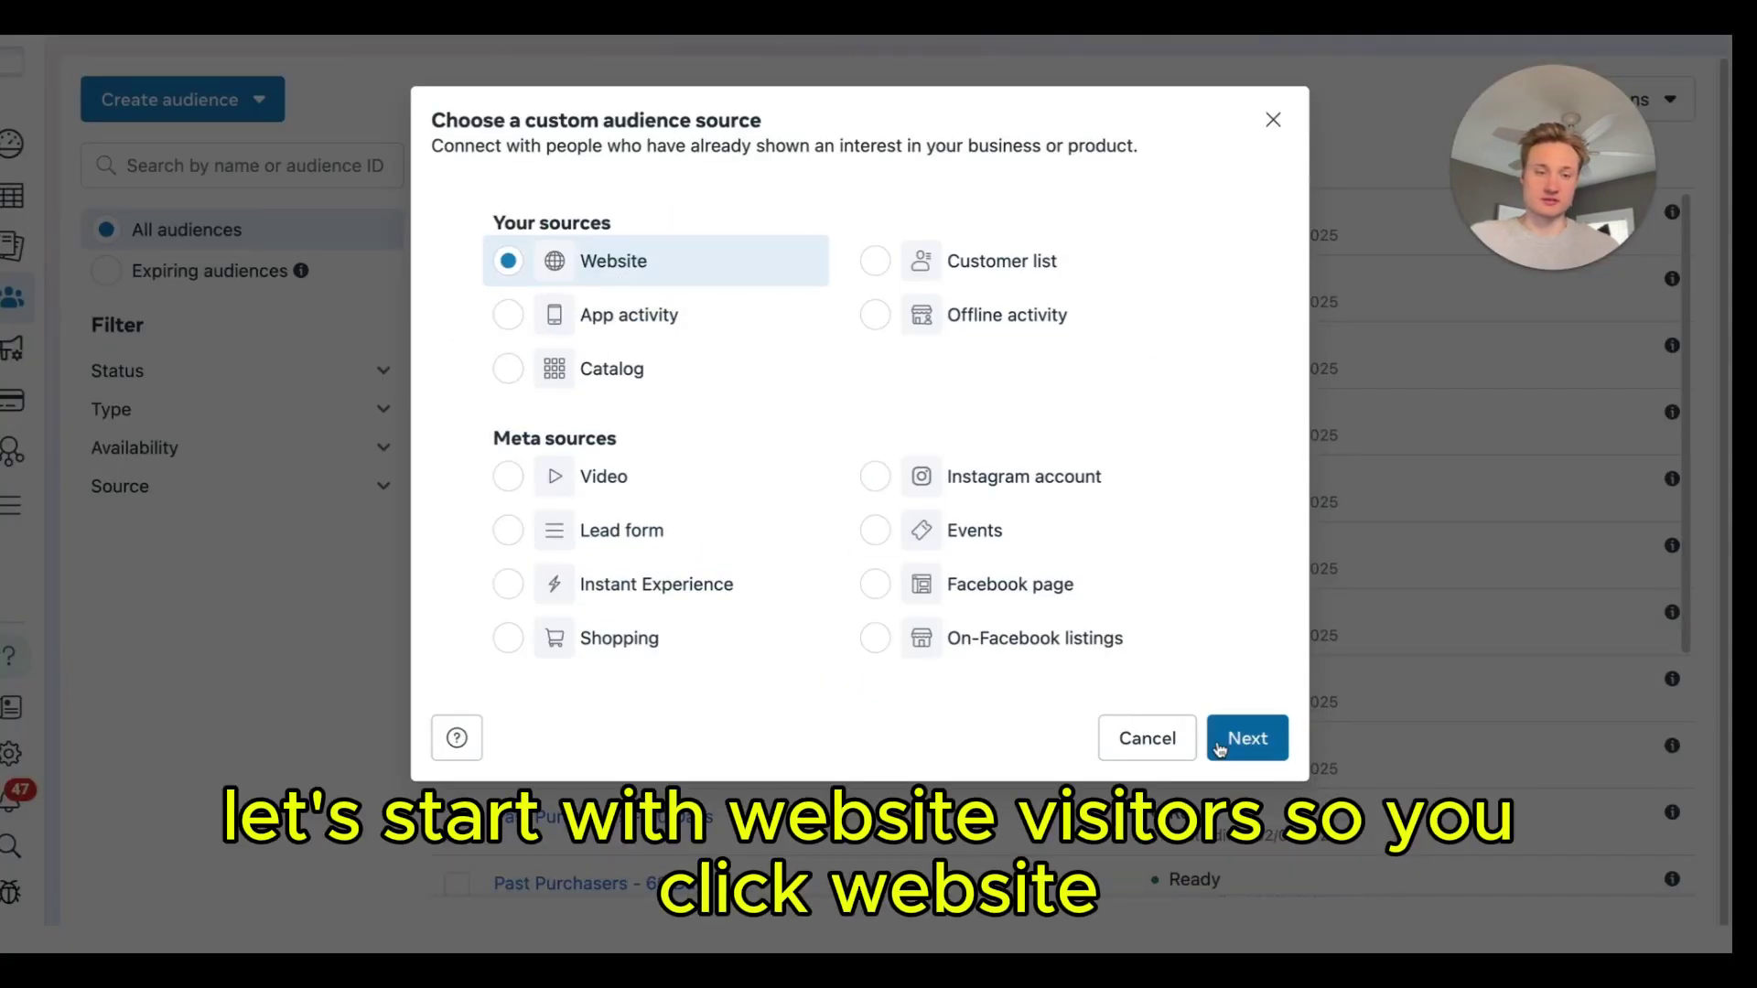
click(1247, 737)
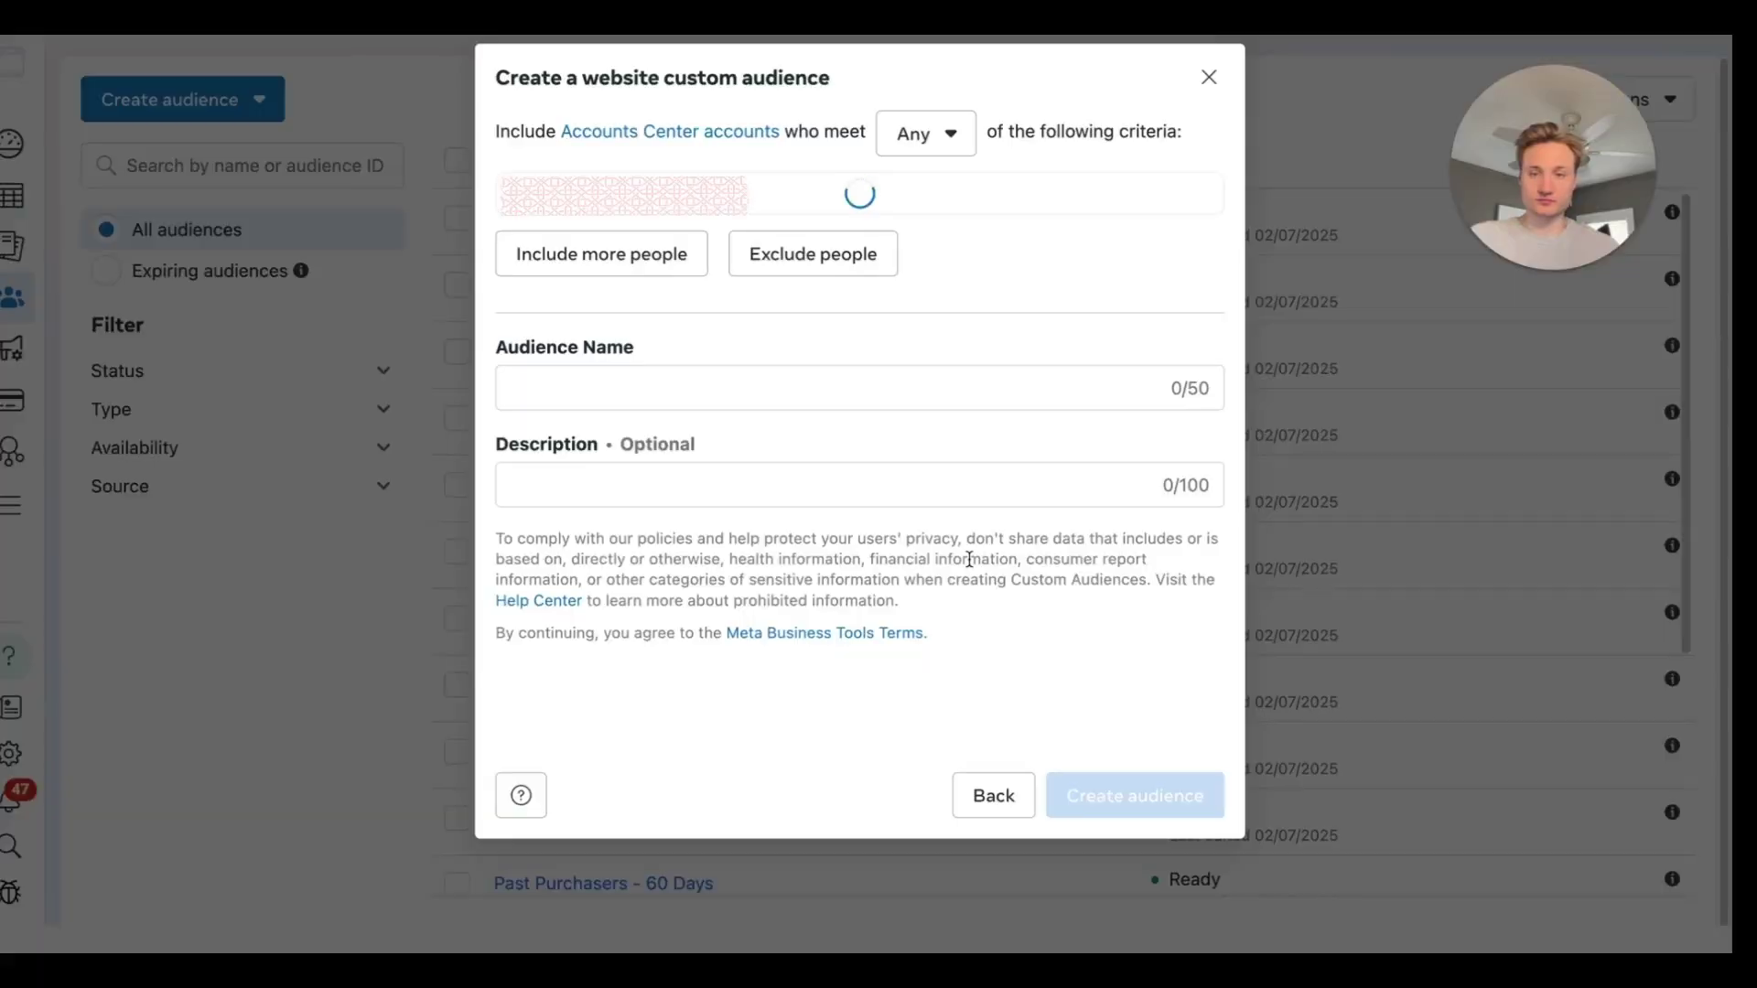
Step: Keep all website visitors for 30 days and name the audience 'WV - 30 Days'
scroll(777, 345, down, 1)
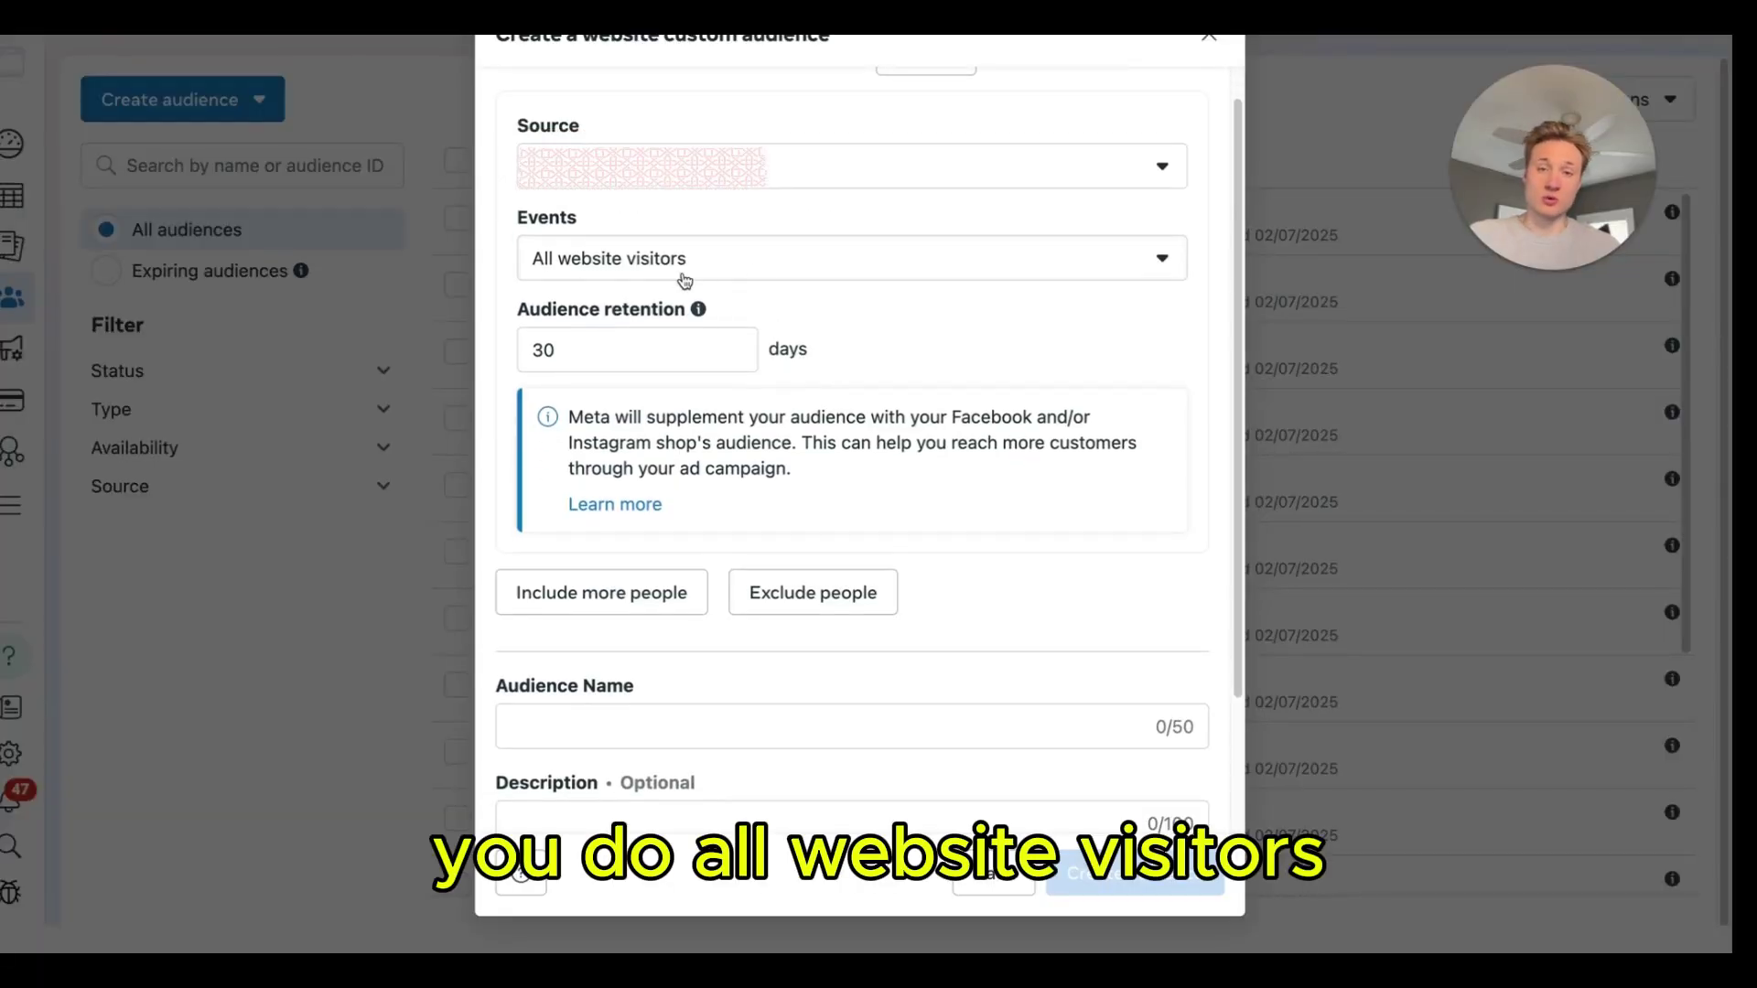
scroll(677, 348, down, 1)
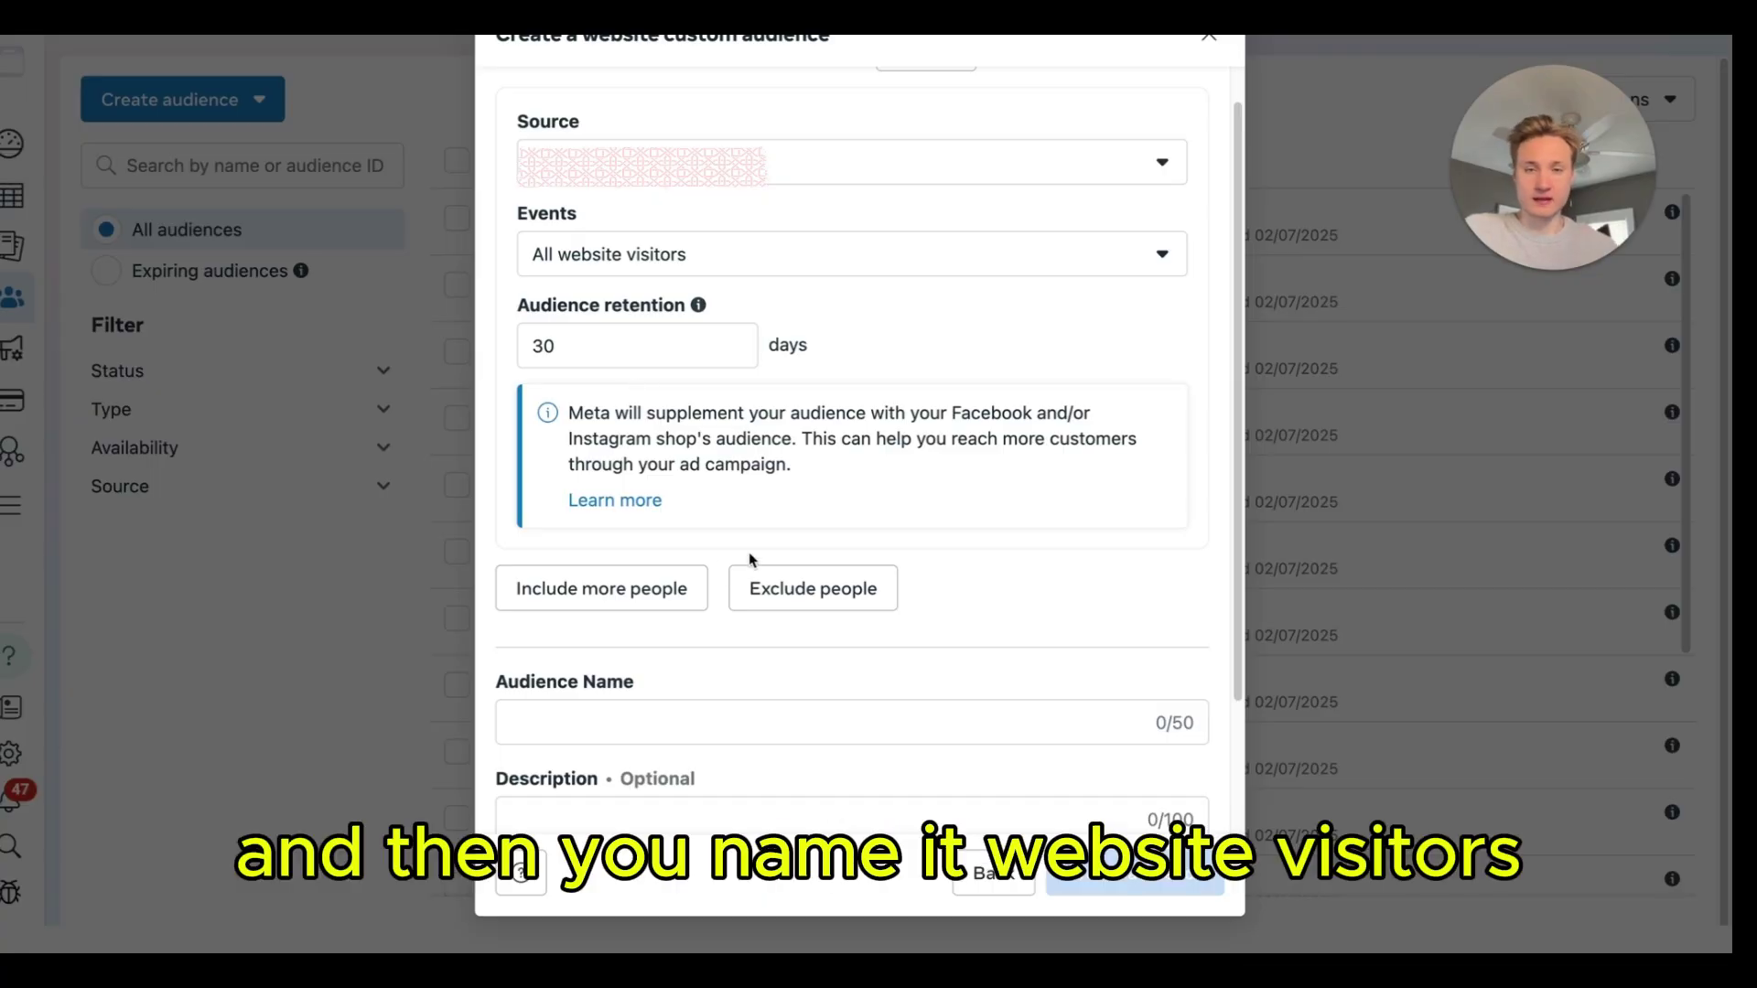
click(708, 717)
text(WV - 30 Days)
click(850, 648)
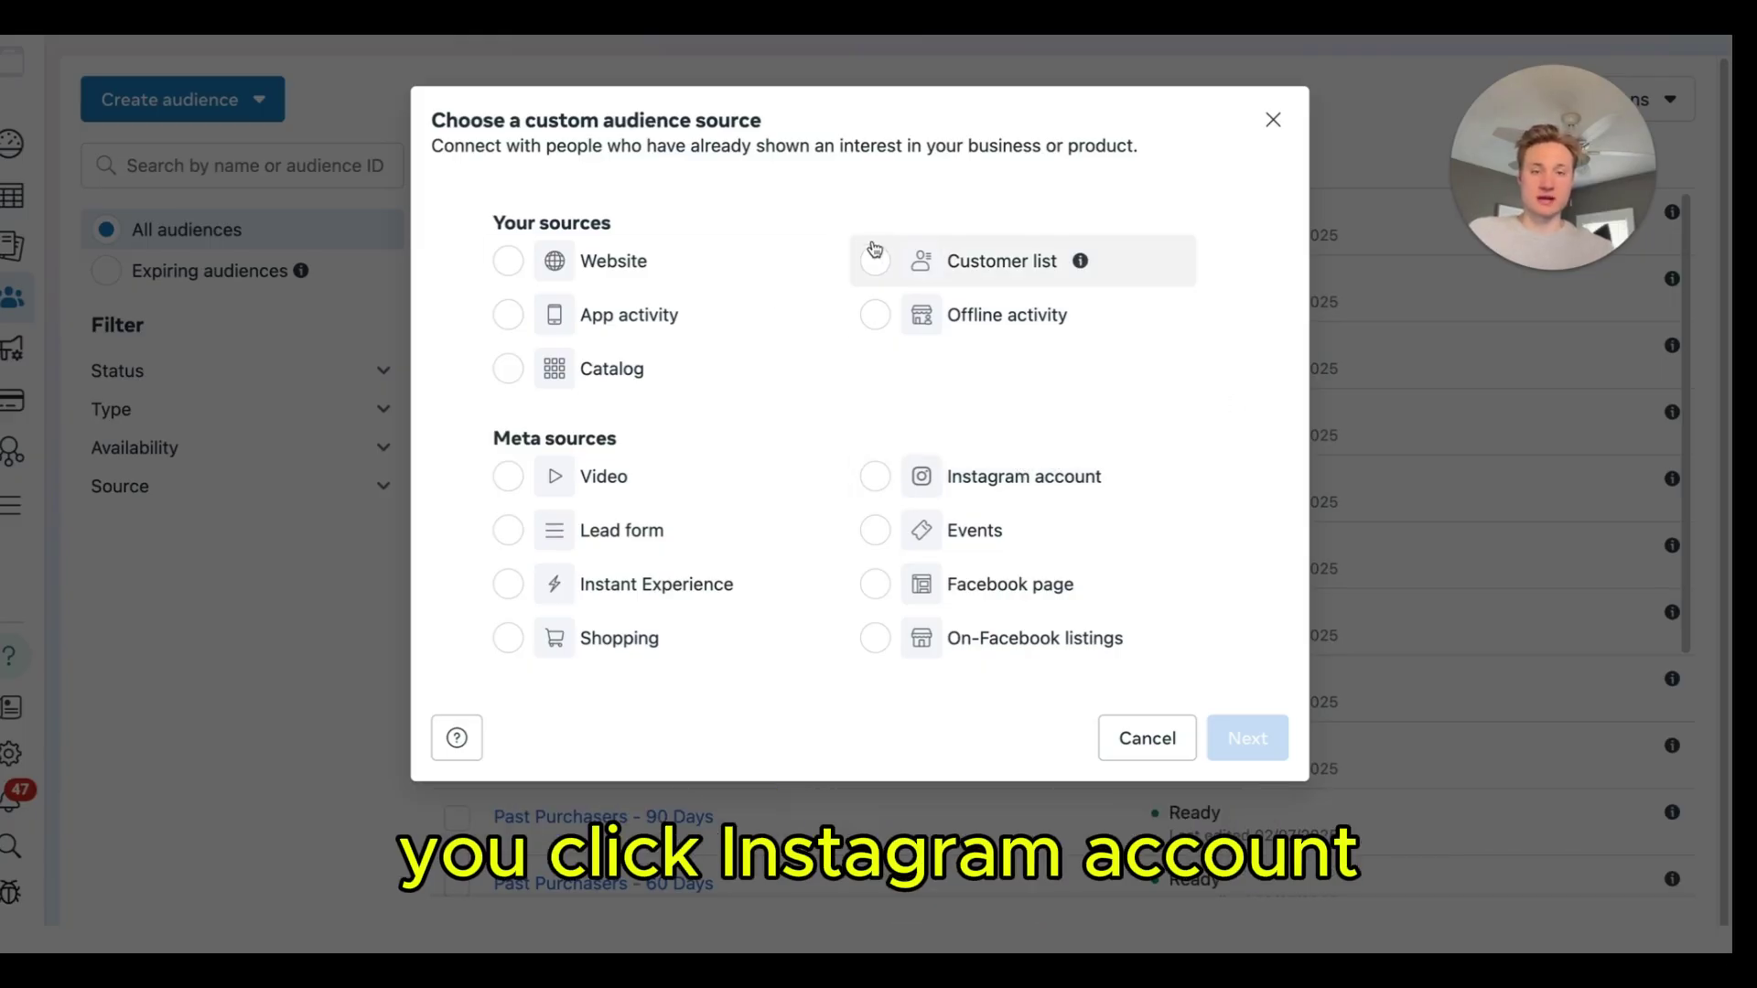
Step: Choose Instagram account as the source and keep 'Everyone who engaged' as the event
click(1014, 478)
click(1247, 737)
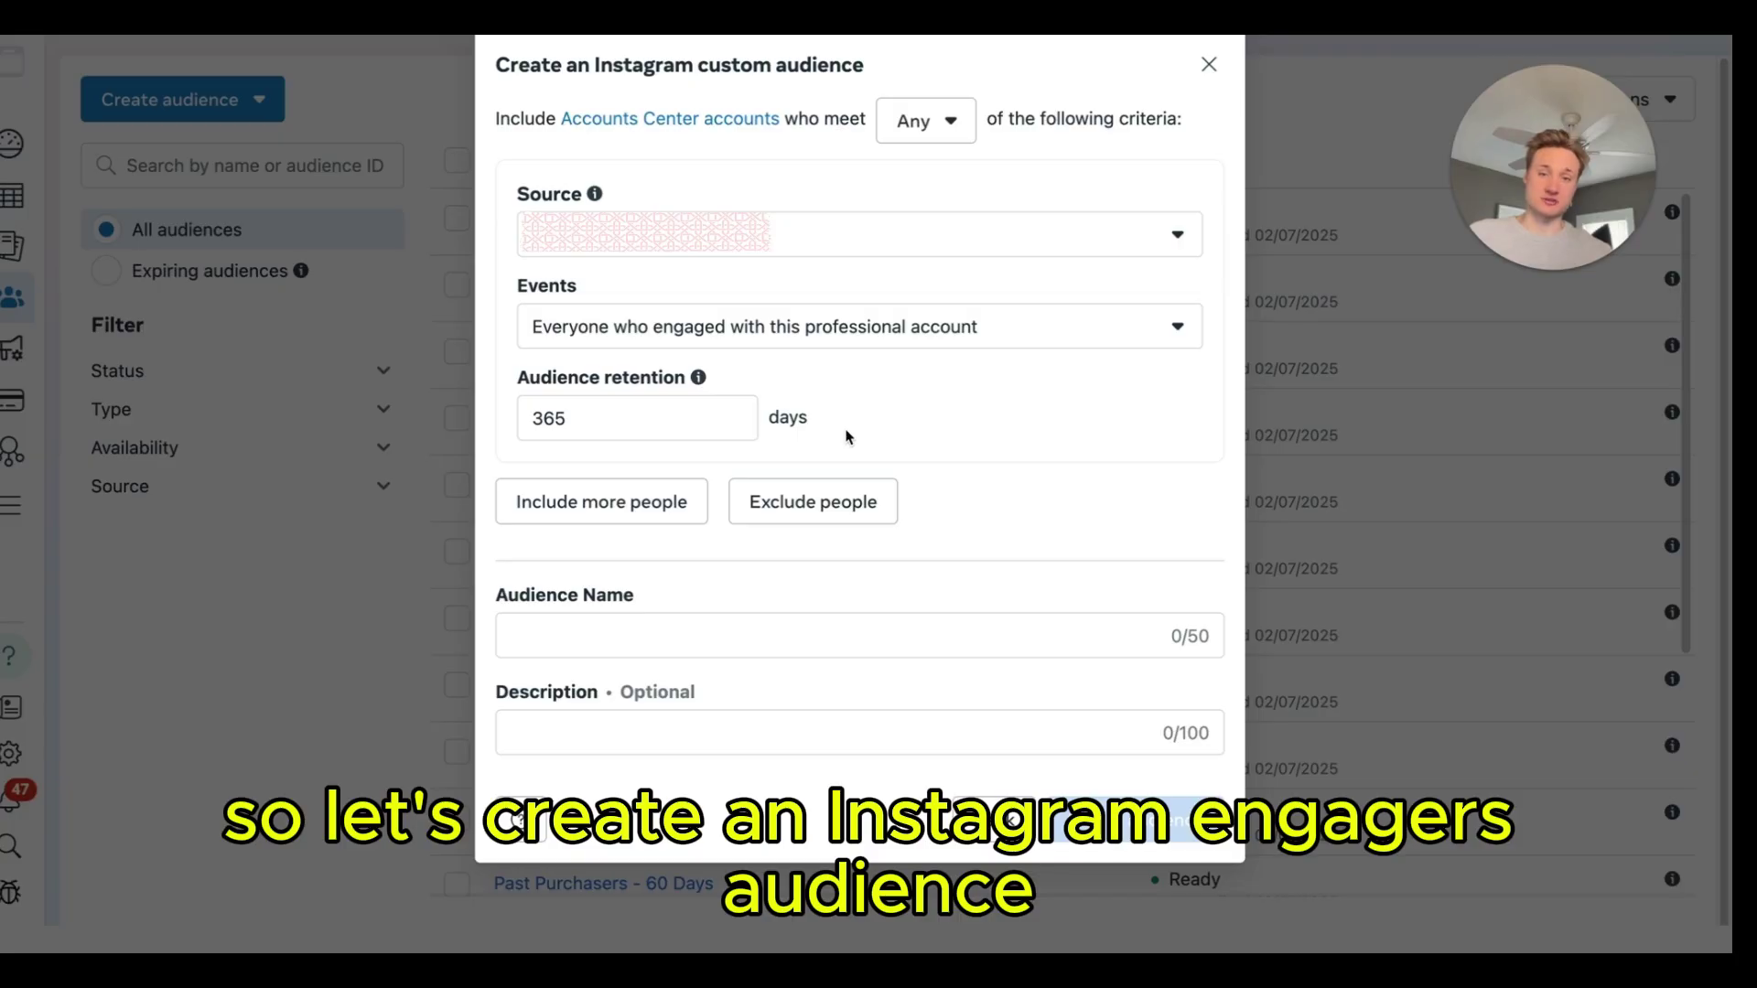
click(808, 343)
click(827, 499)
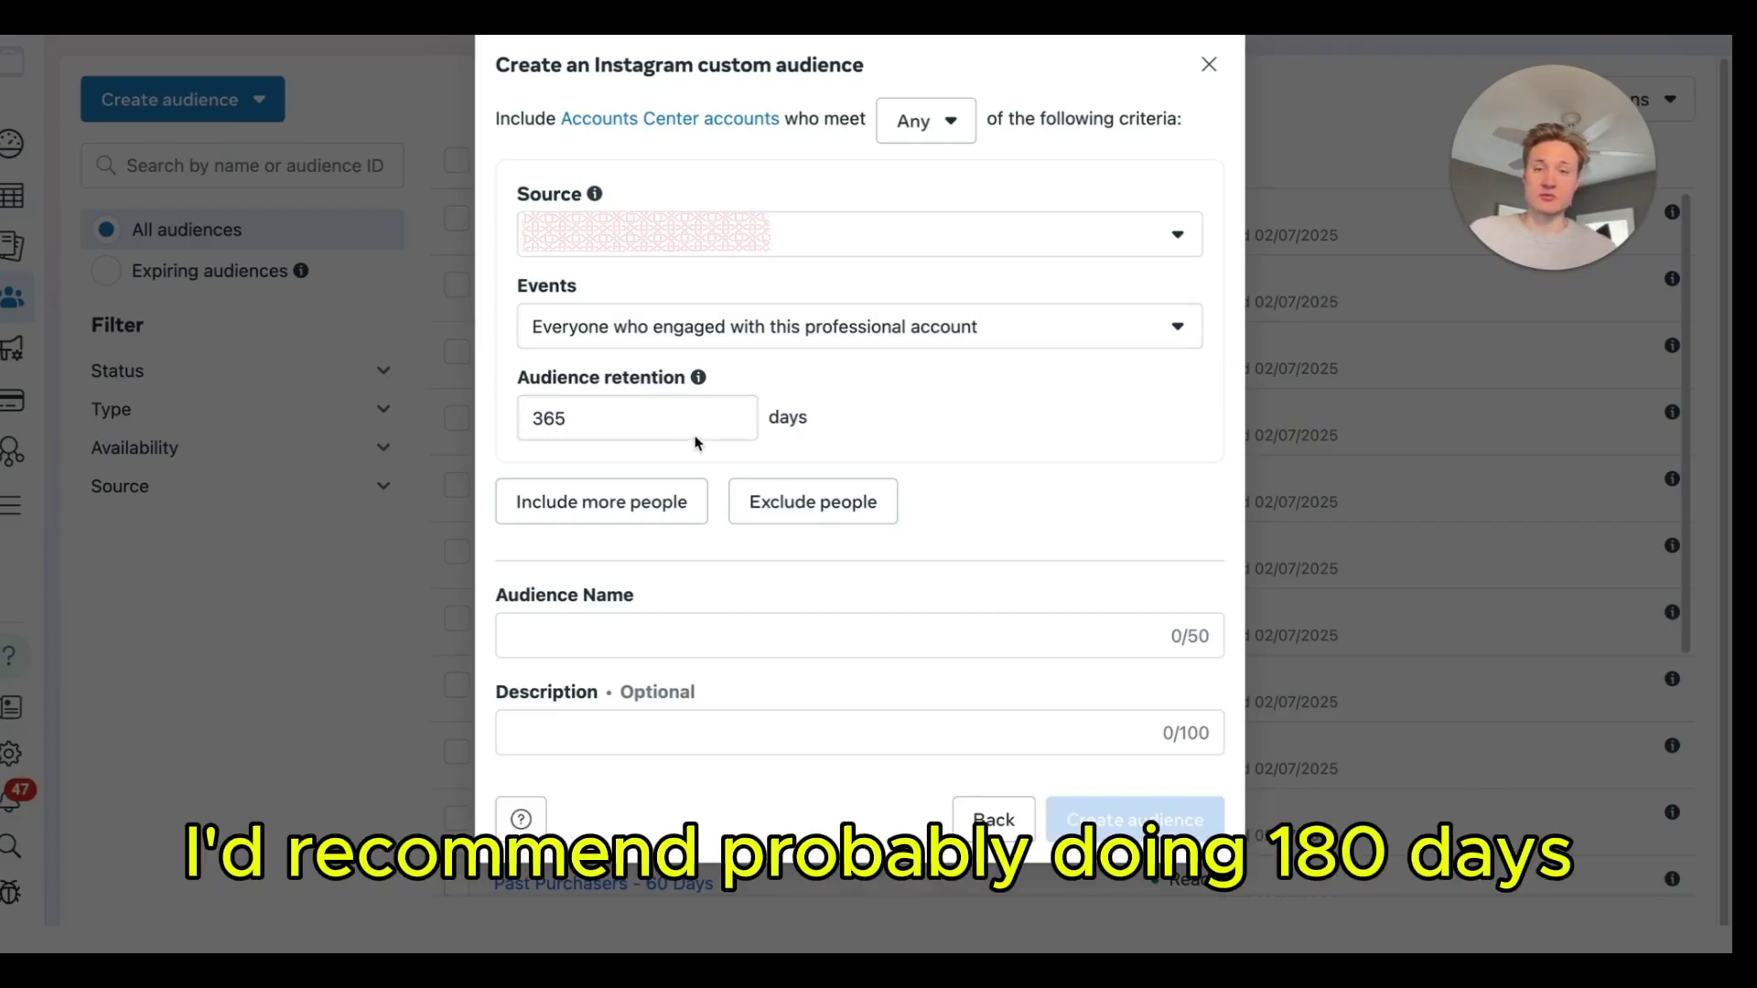
Step: Name the audience 'IG Engagers - 180 Days' and create it
click(655, 633)
text(IG Engager)
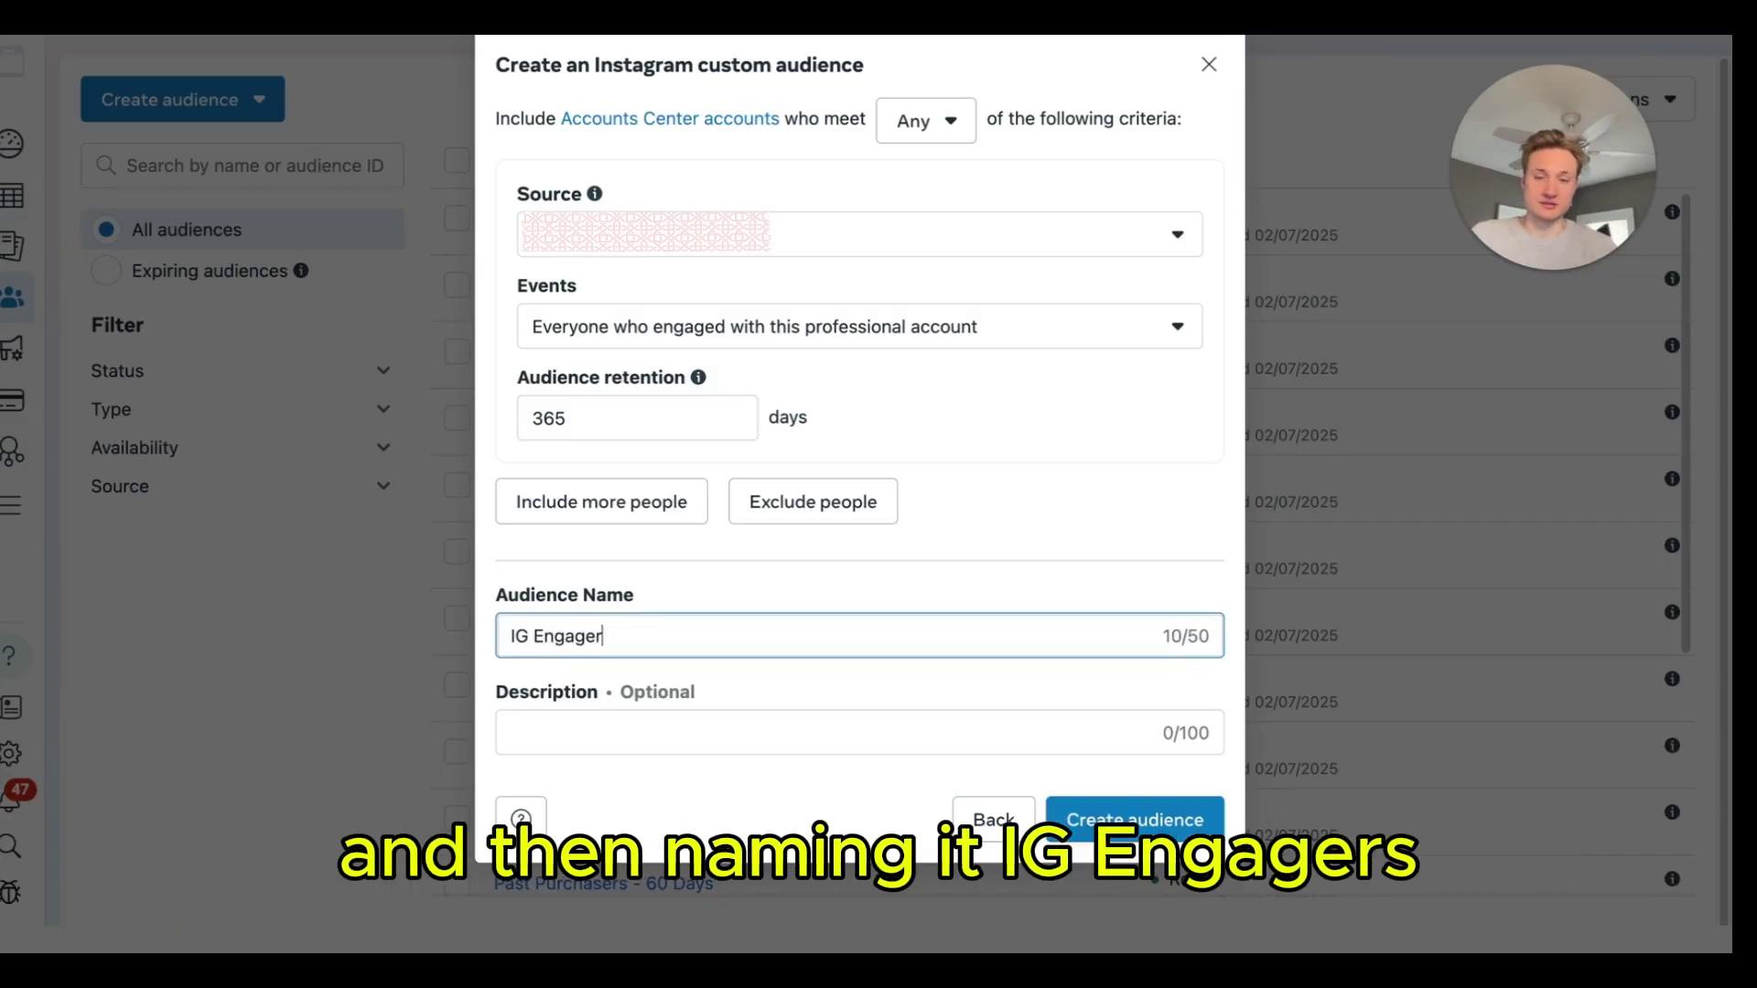
text(s - 180 Days)
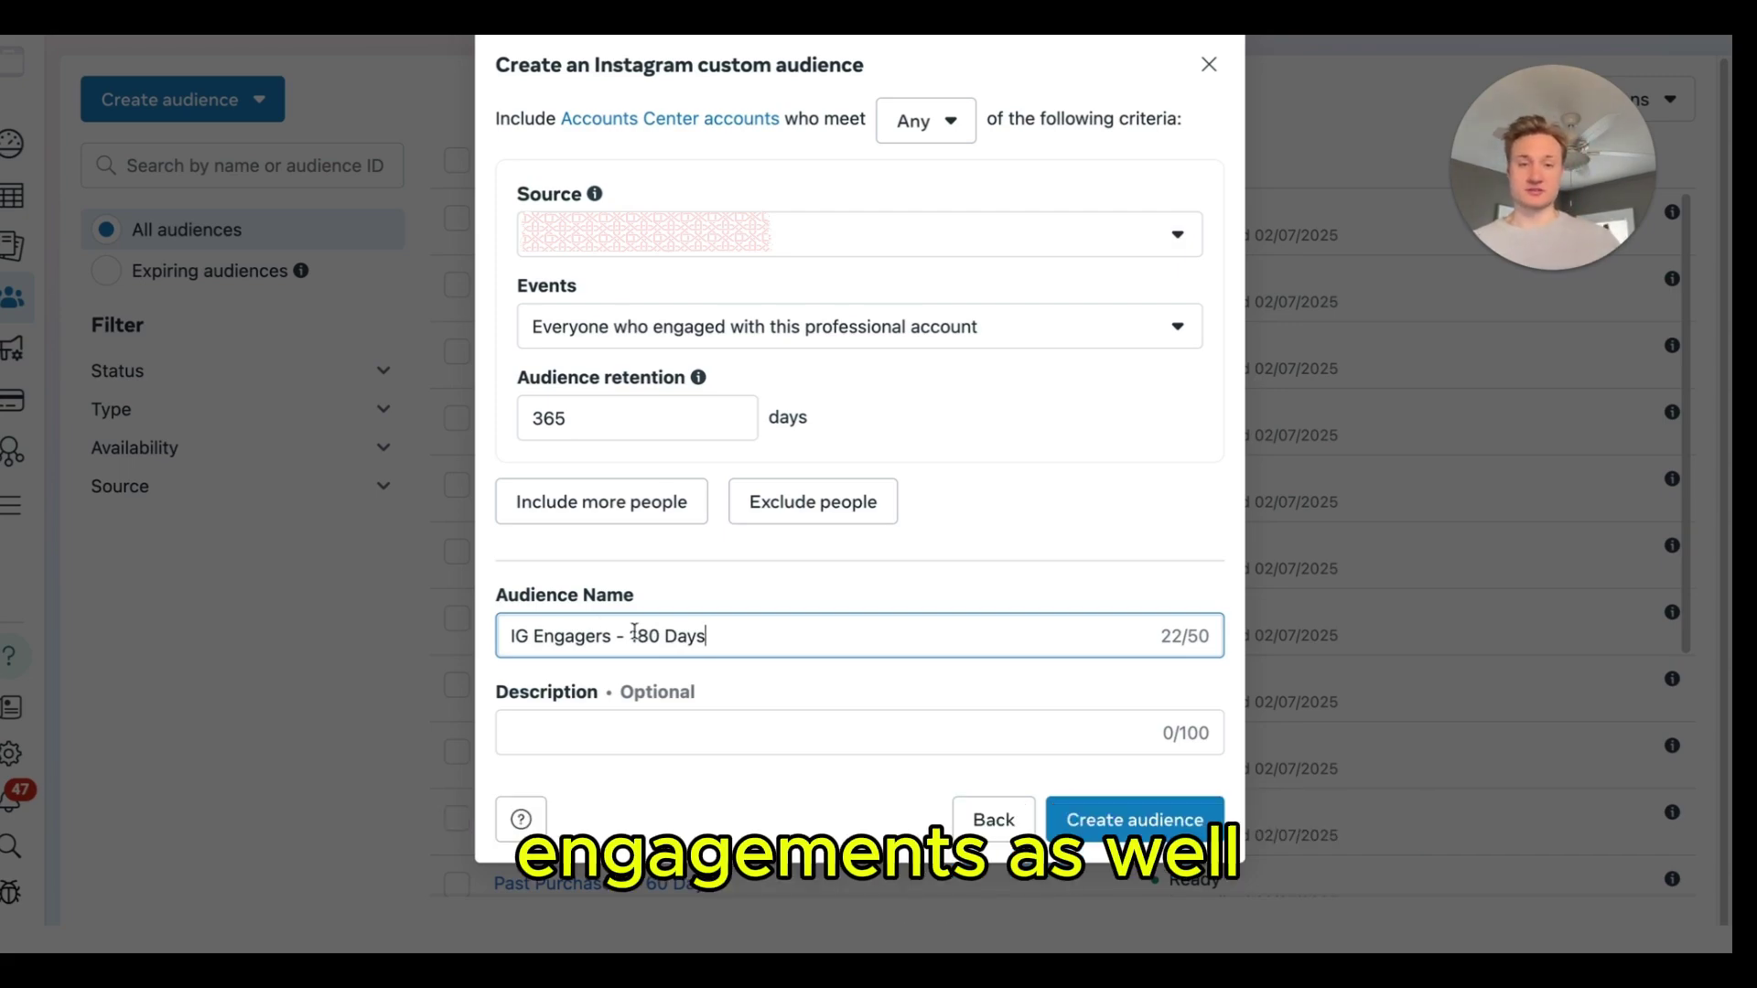
click(1043, 705)
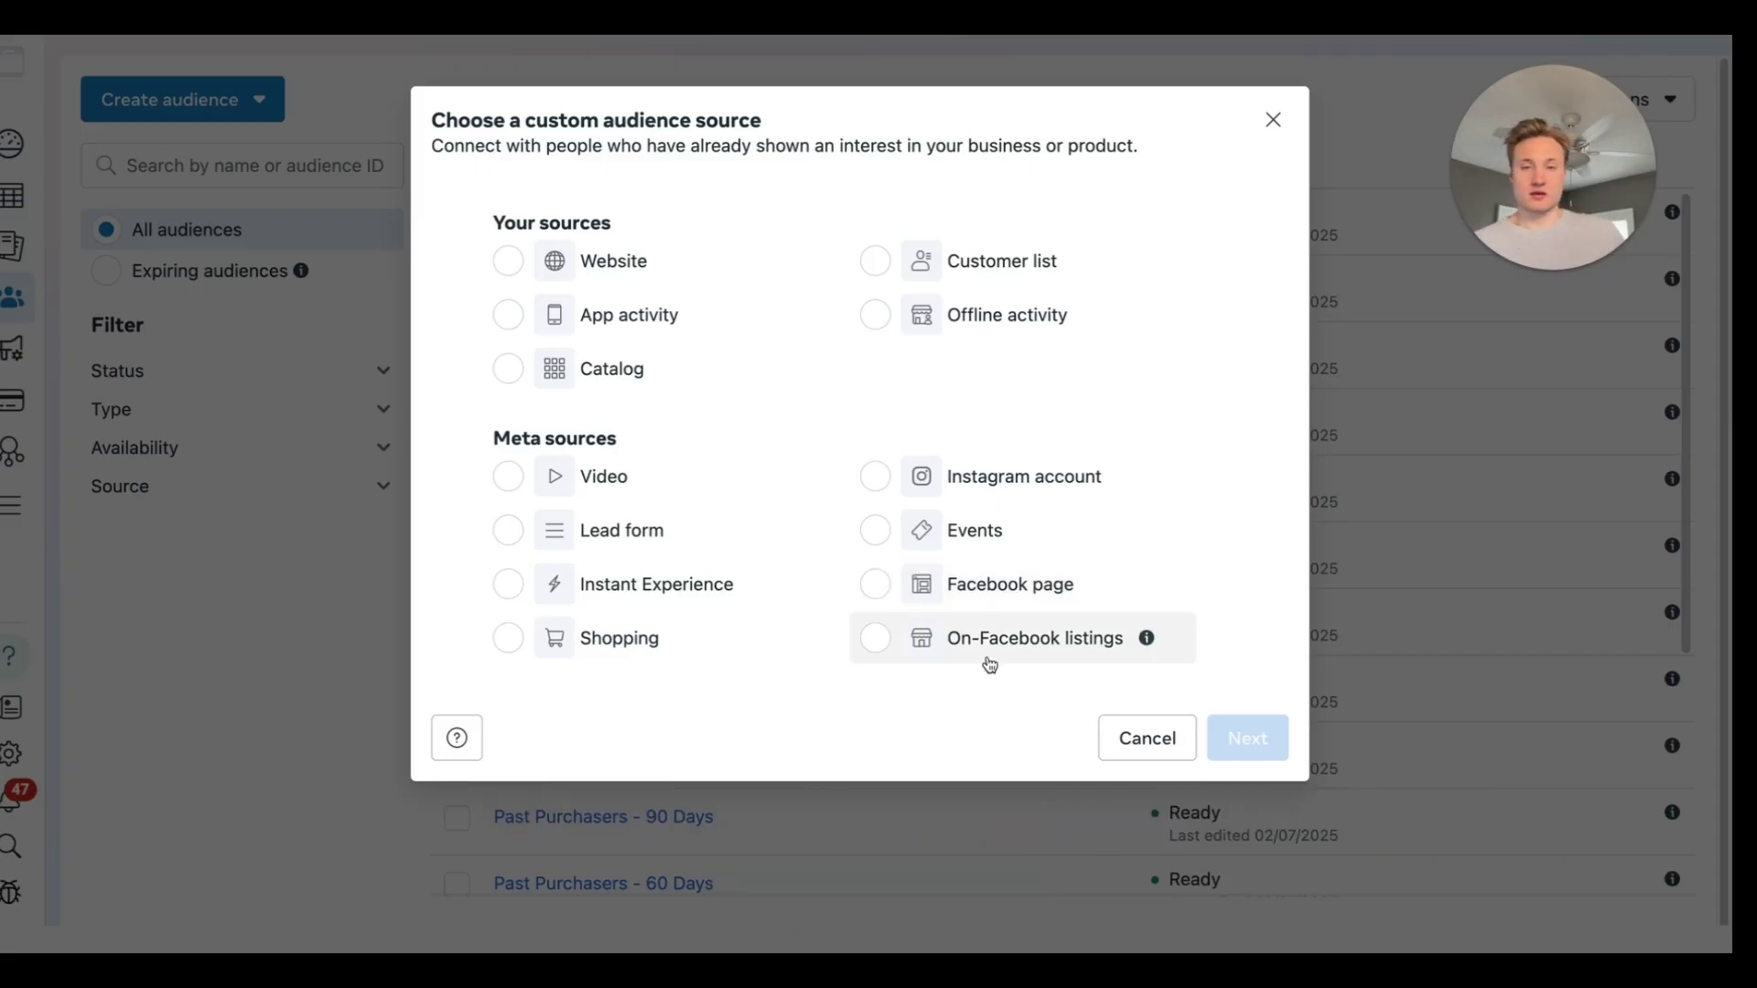
Step: Choose video as the source, counting people who watched at least 25%
click(613, 485)
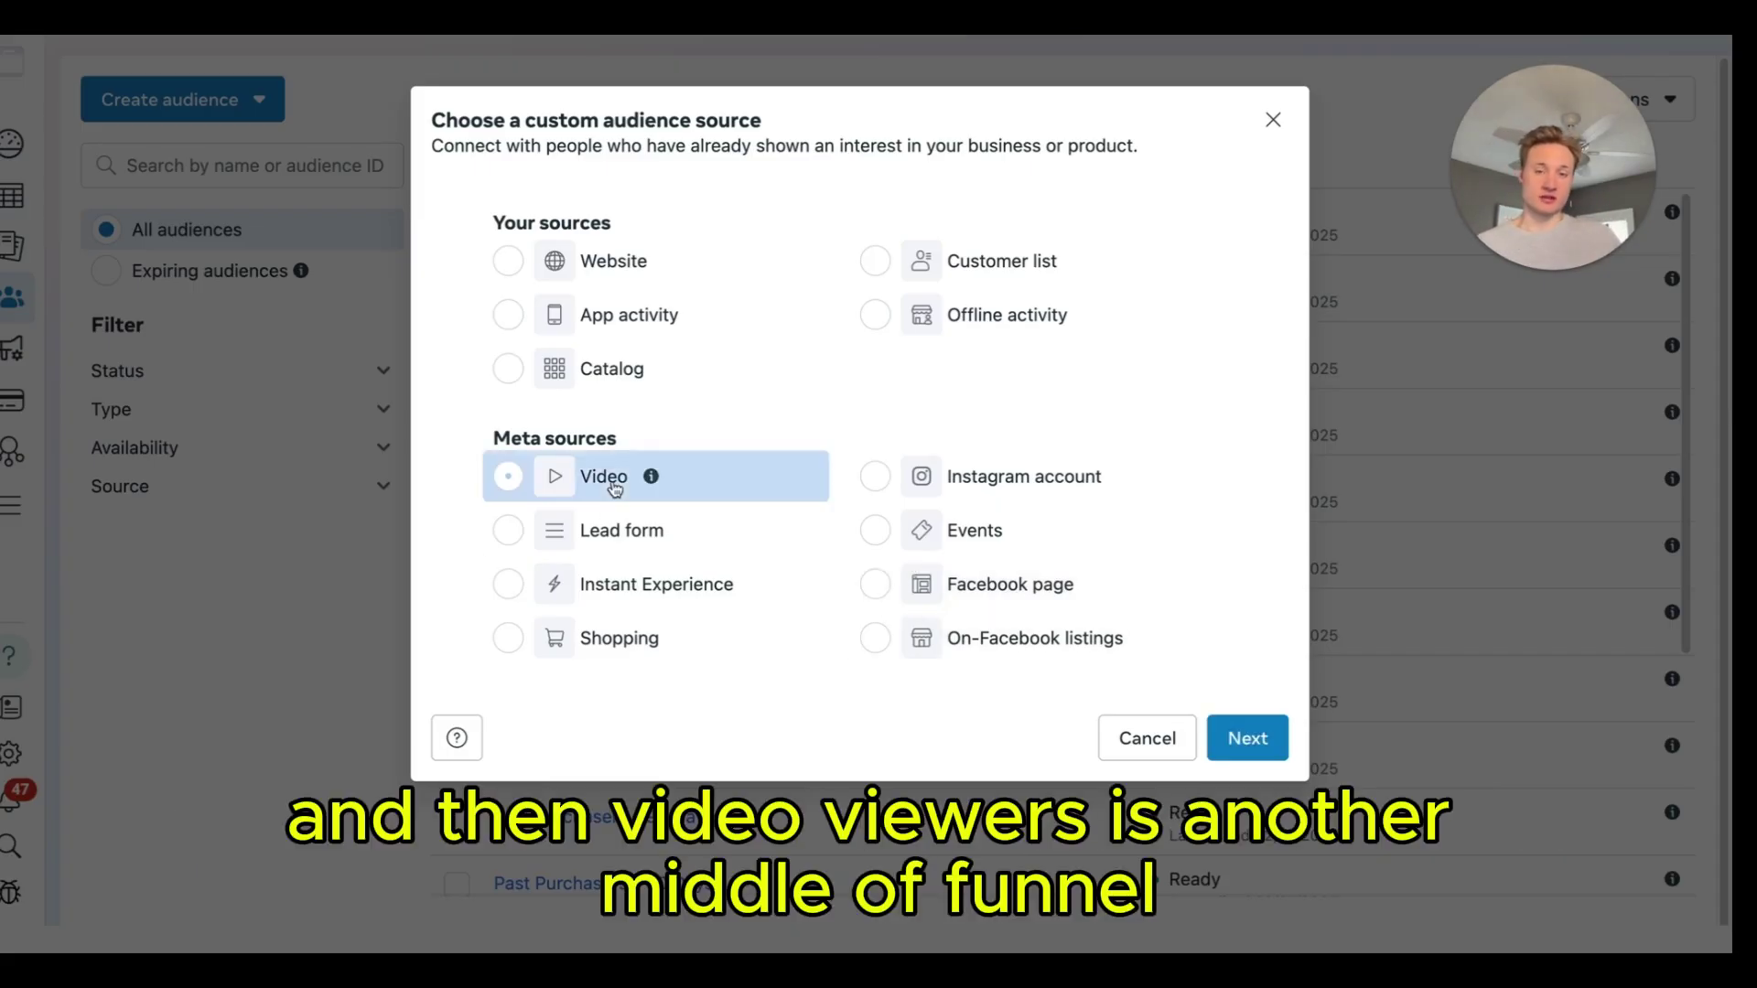
click(1273, 737)
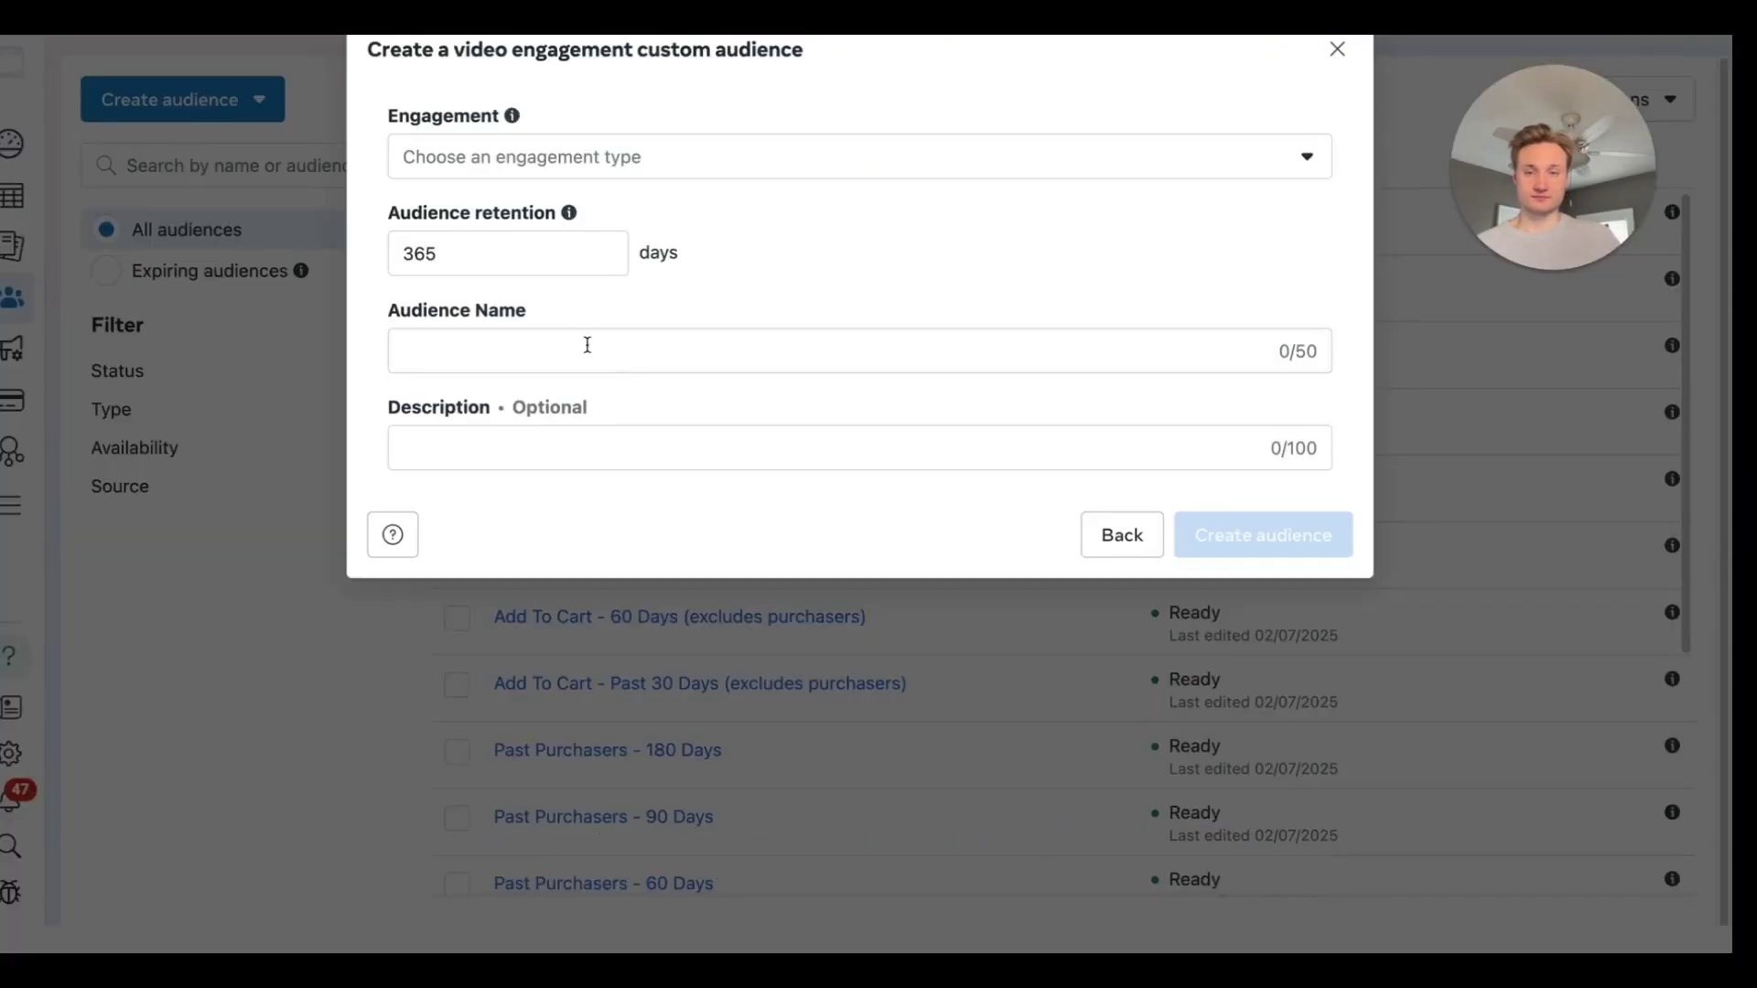
click(805, 153)
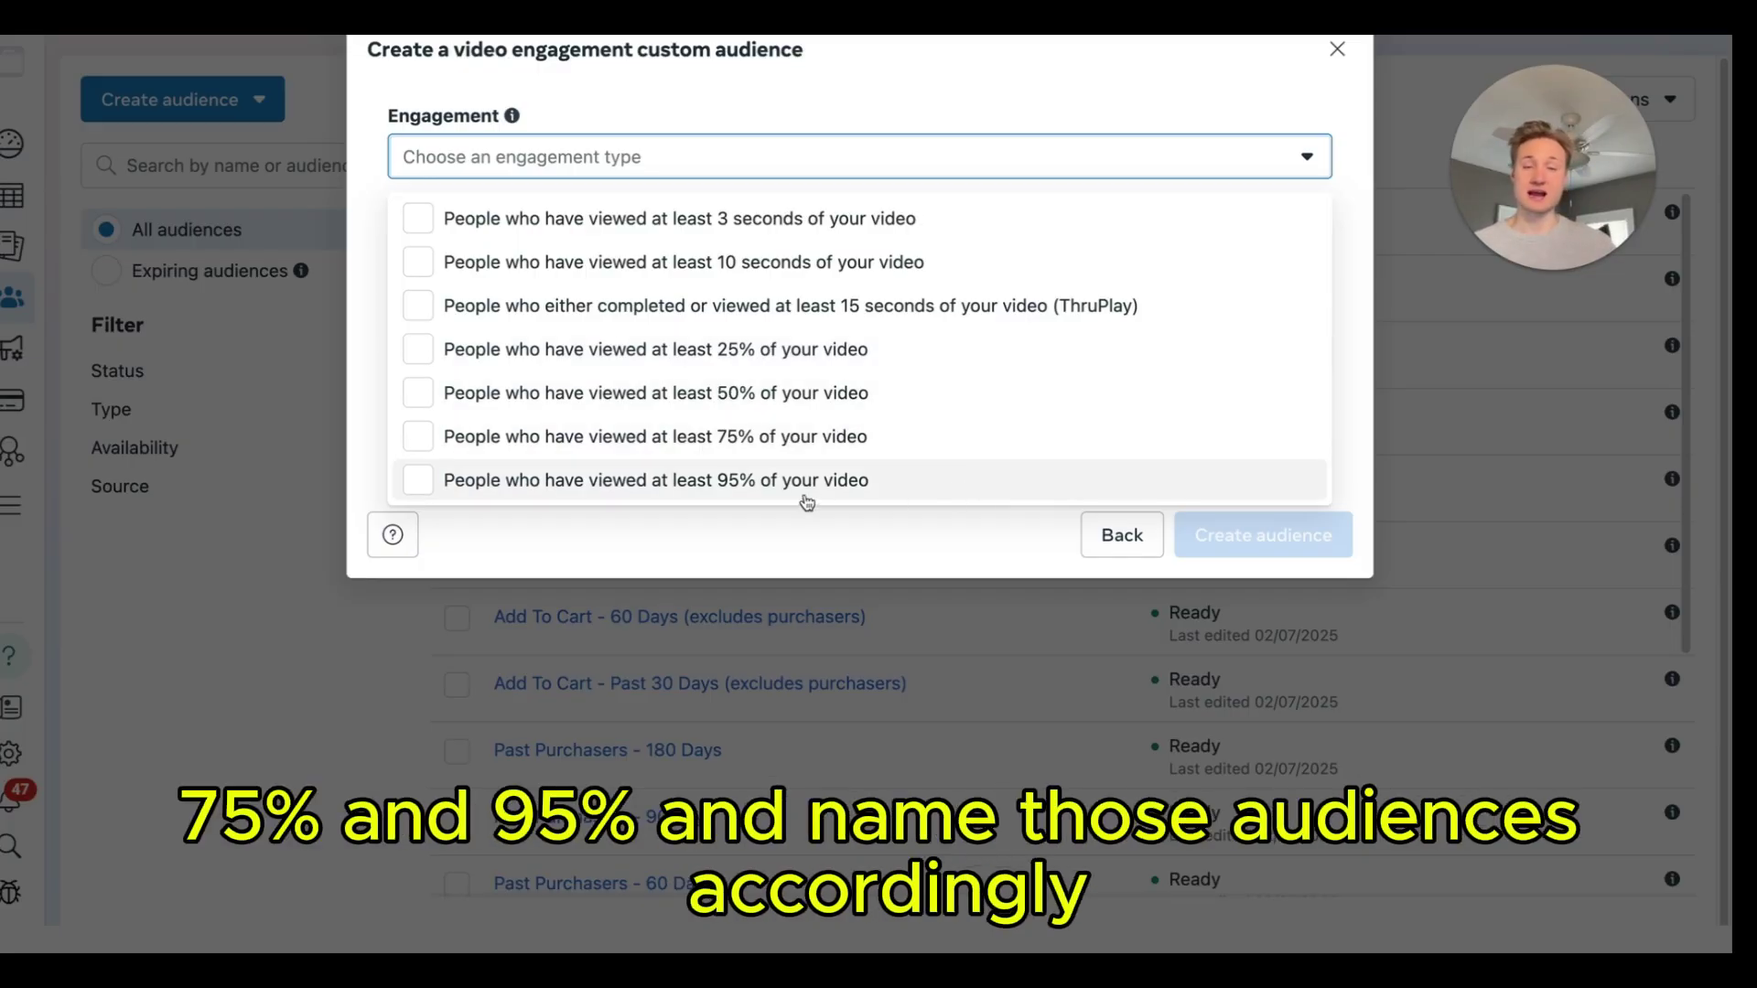
click(737, 347)
click(926, 78)
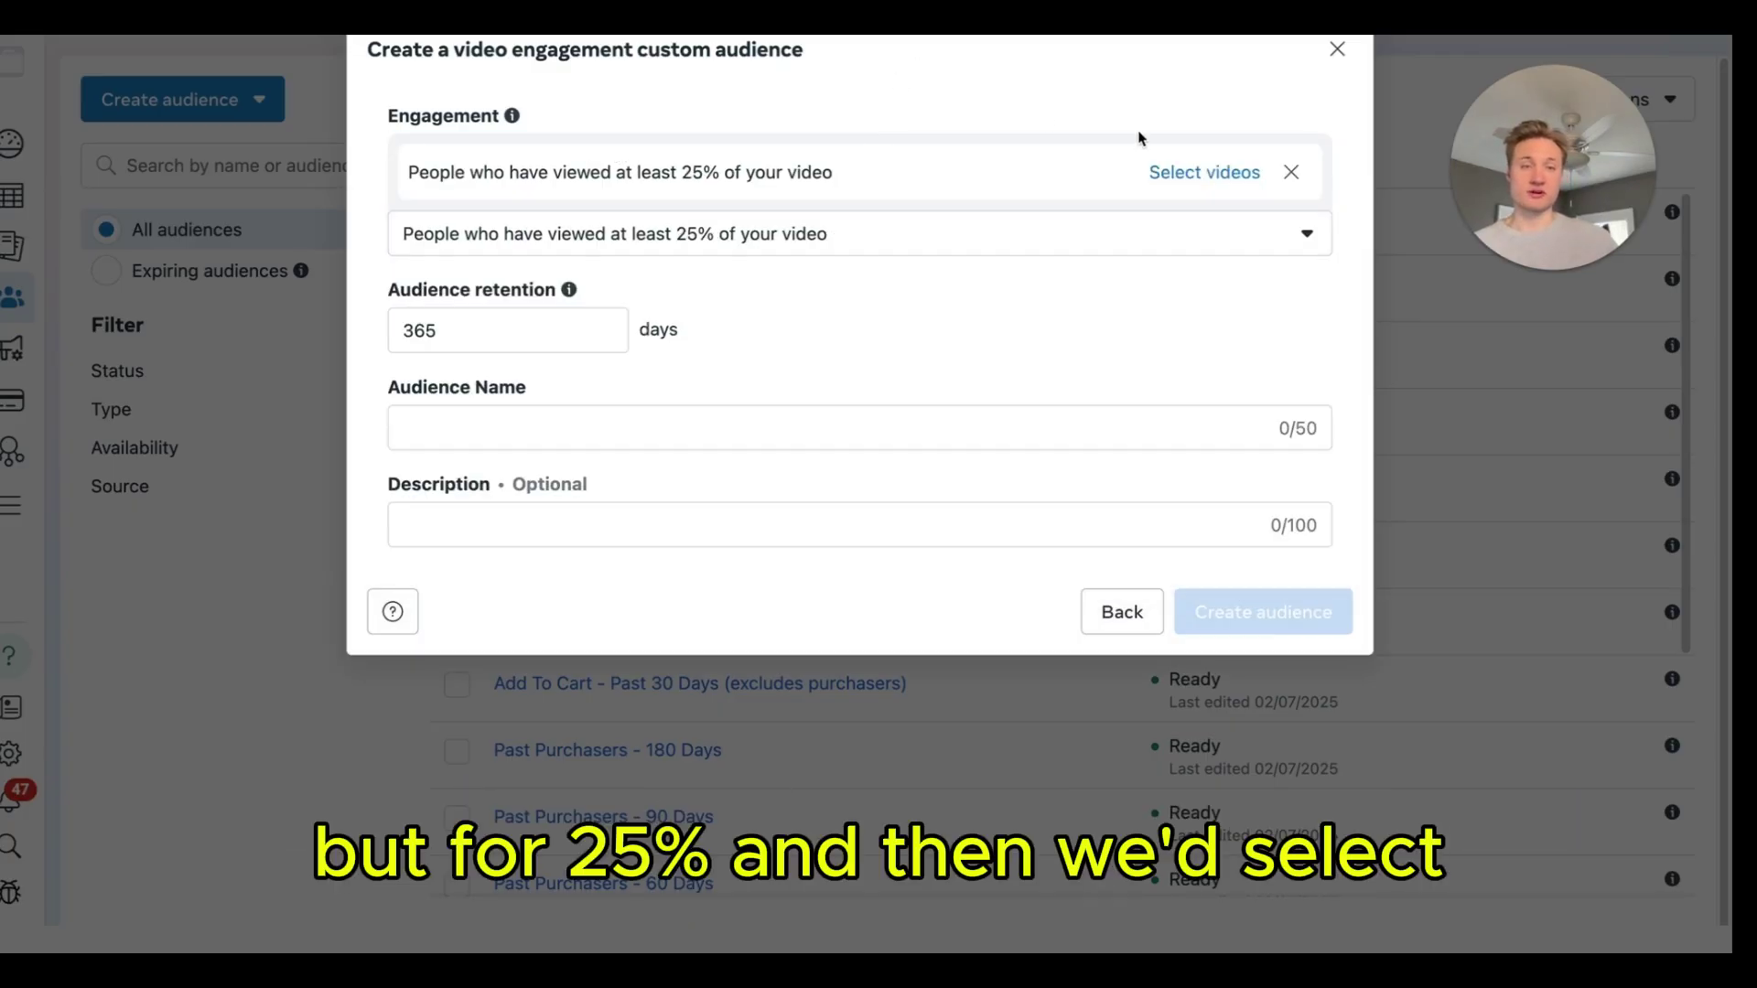
Step: Open the video picker and close it without selecting any videos
click(1233, 172)
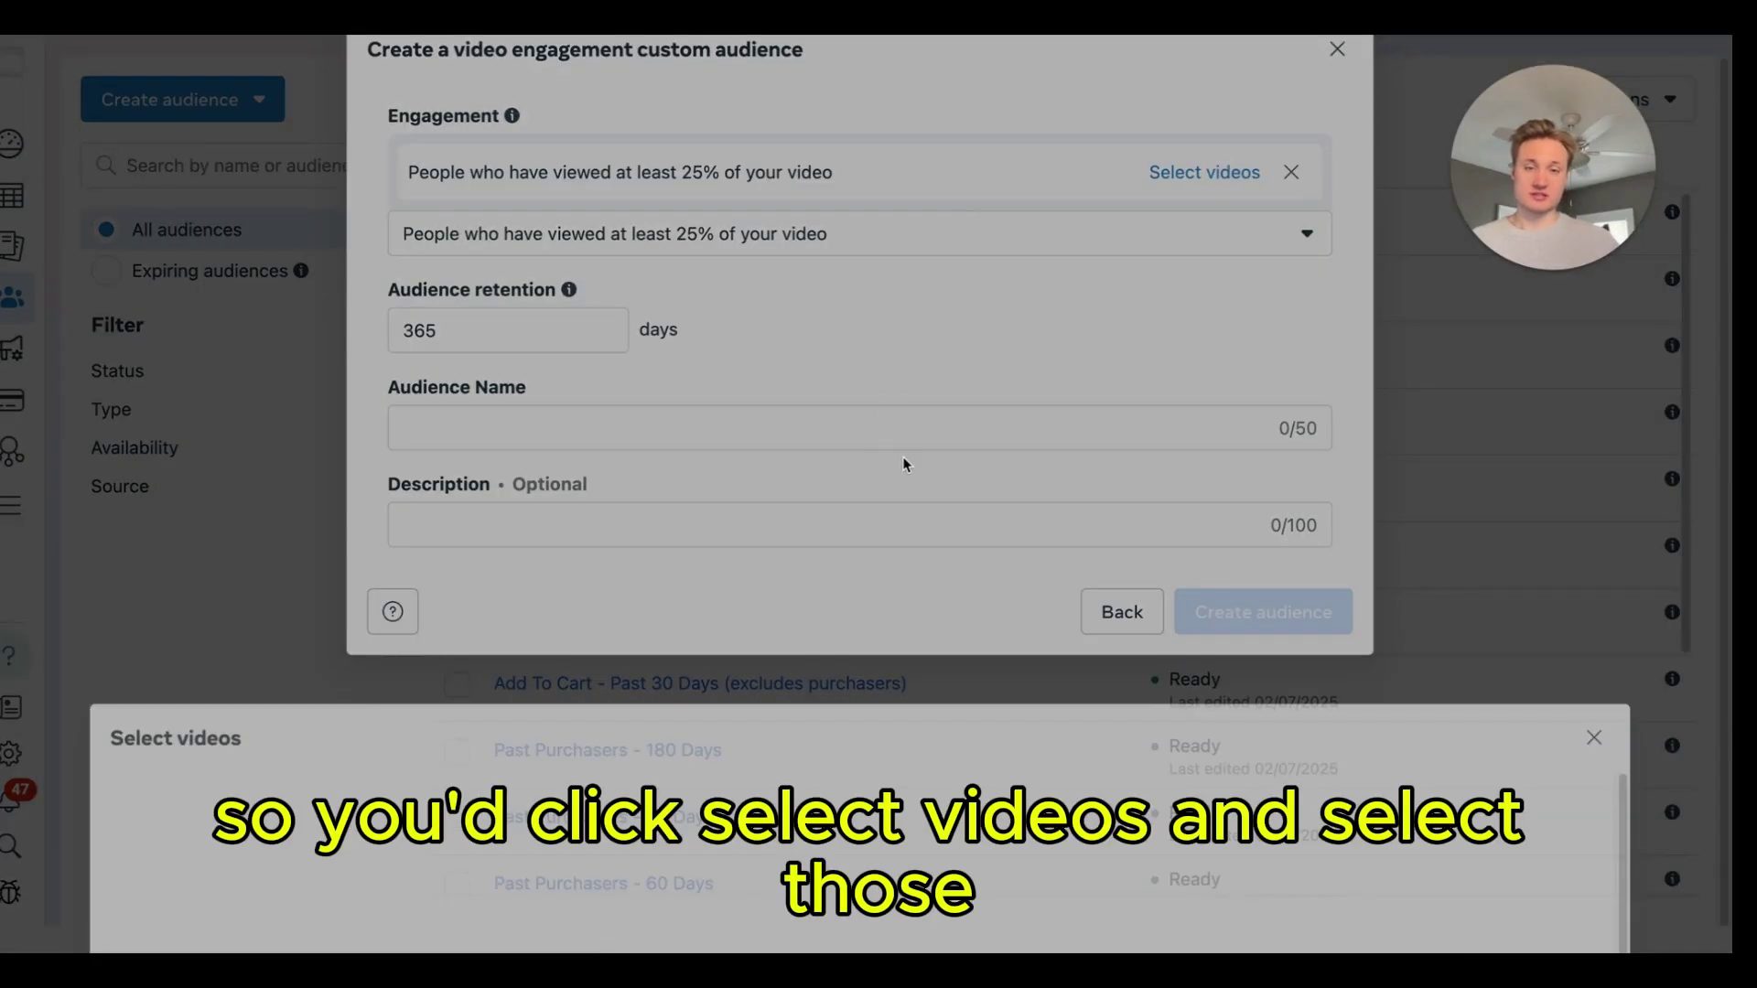
scroll(745, 380, down, 4)
scroll(905, 253, up, 4)
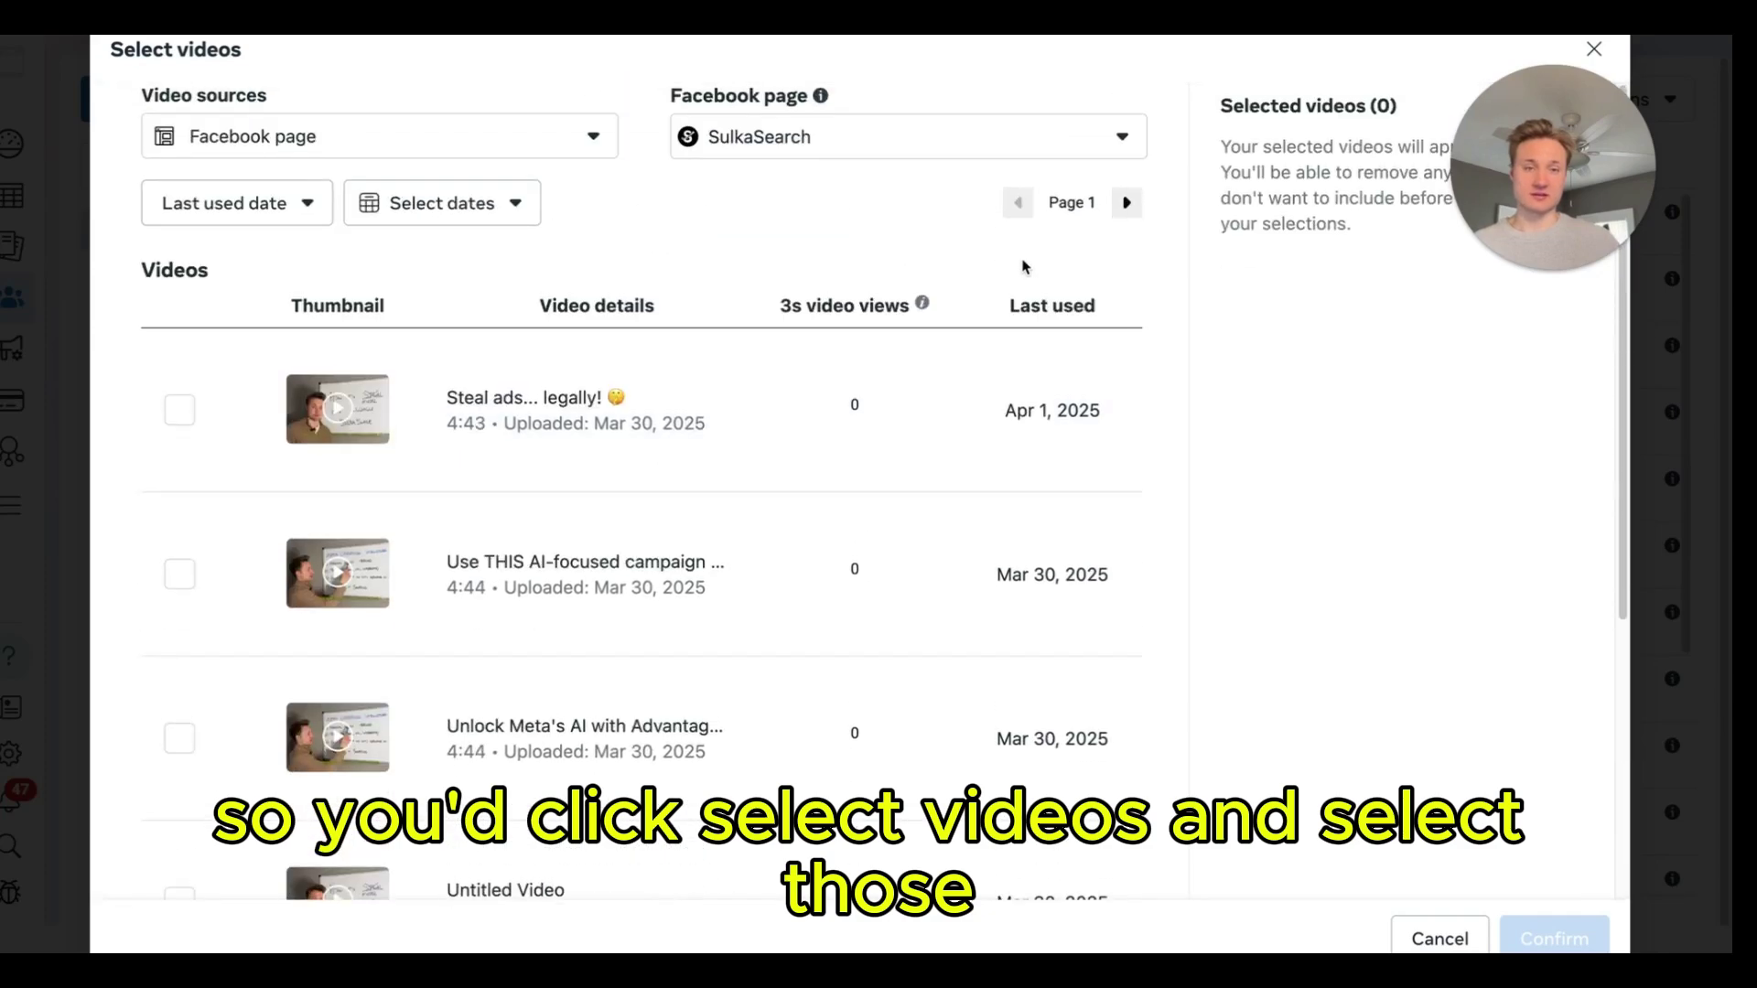
click(1596, 51)
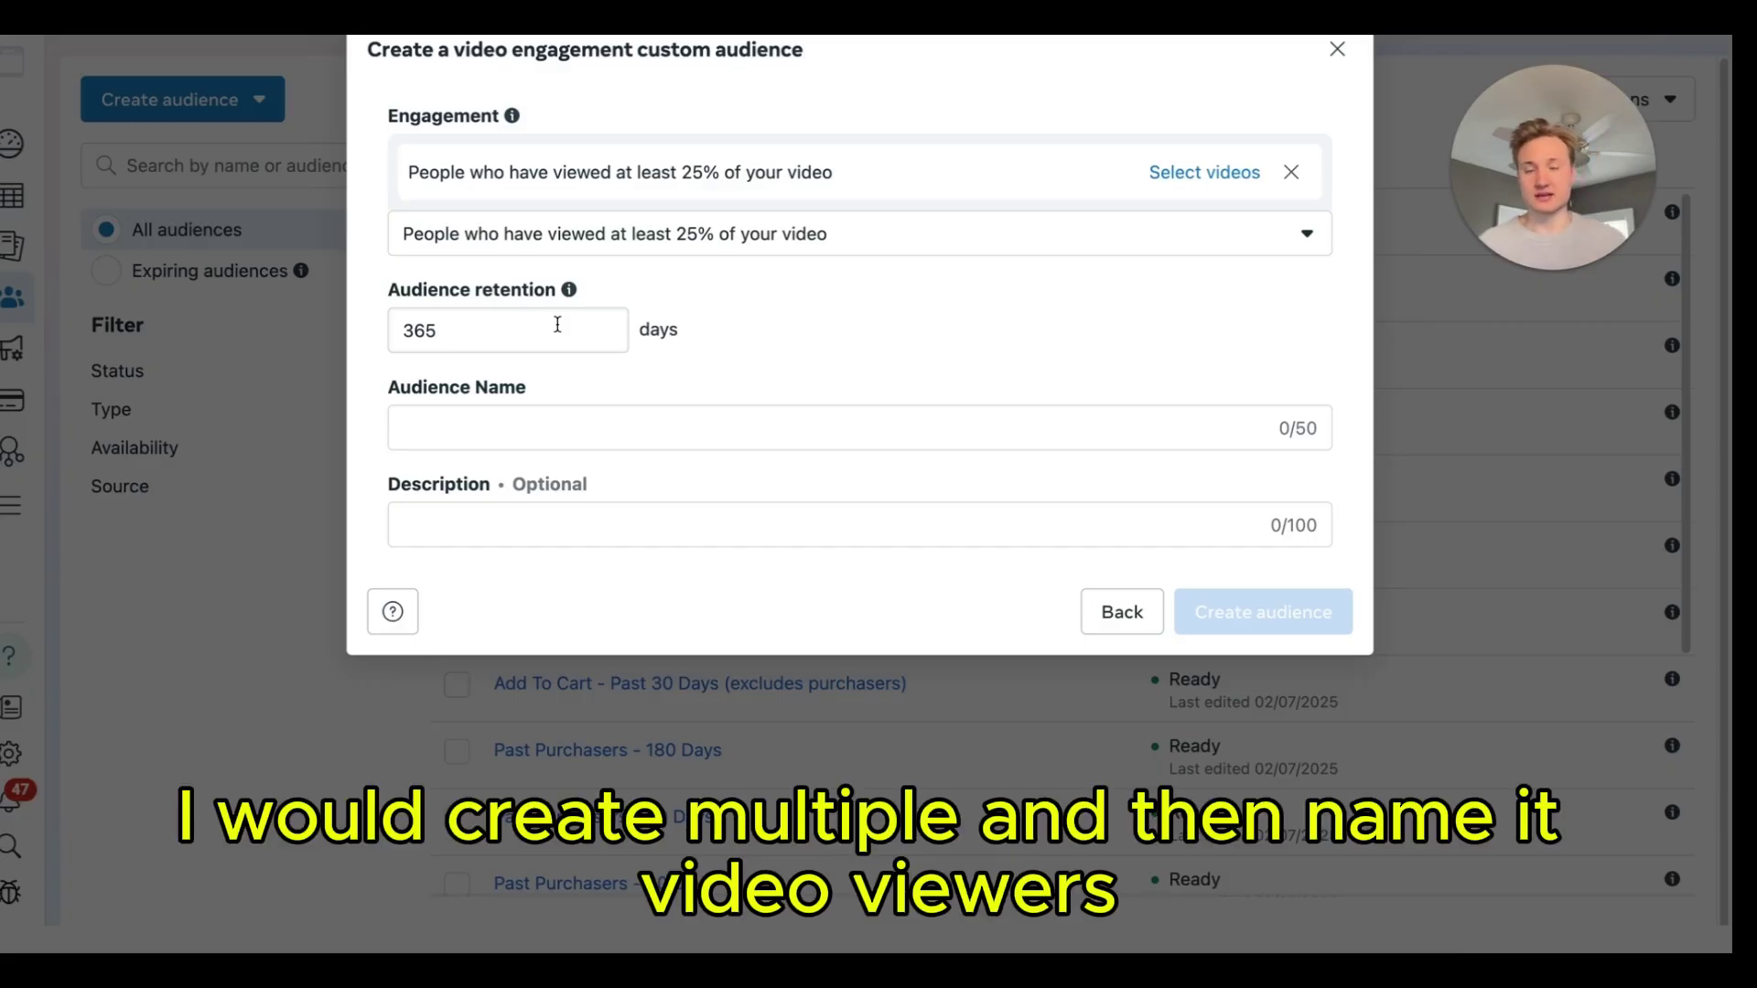
Step: Name the audience 'VV - 25% - 365 Days' and go back to the source choices
click(700, 425)
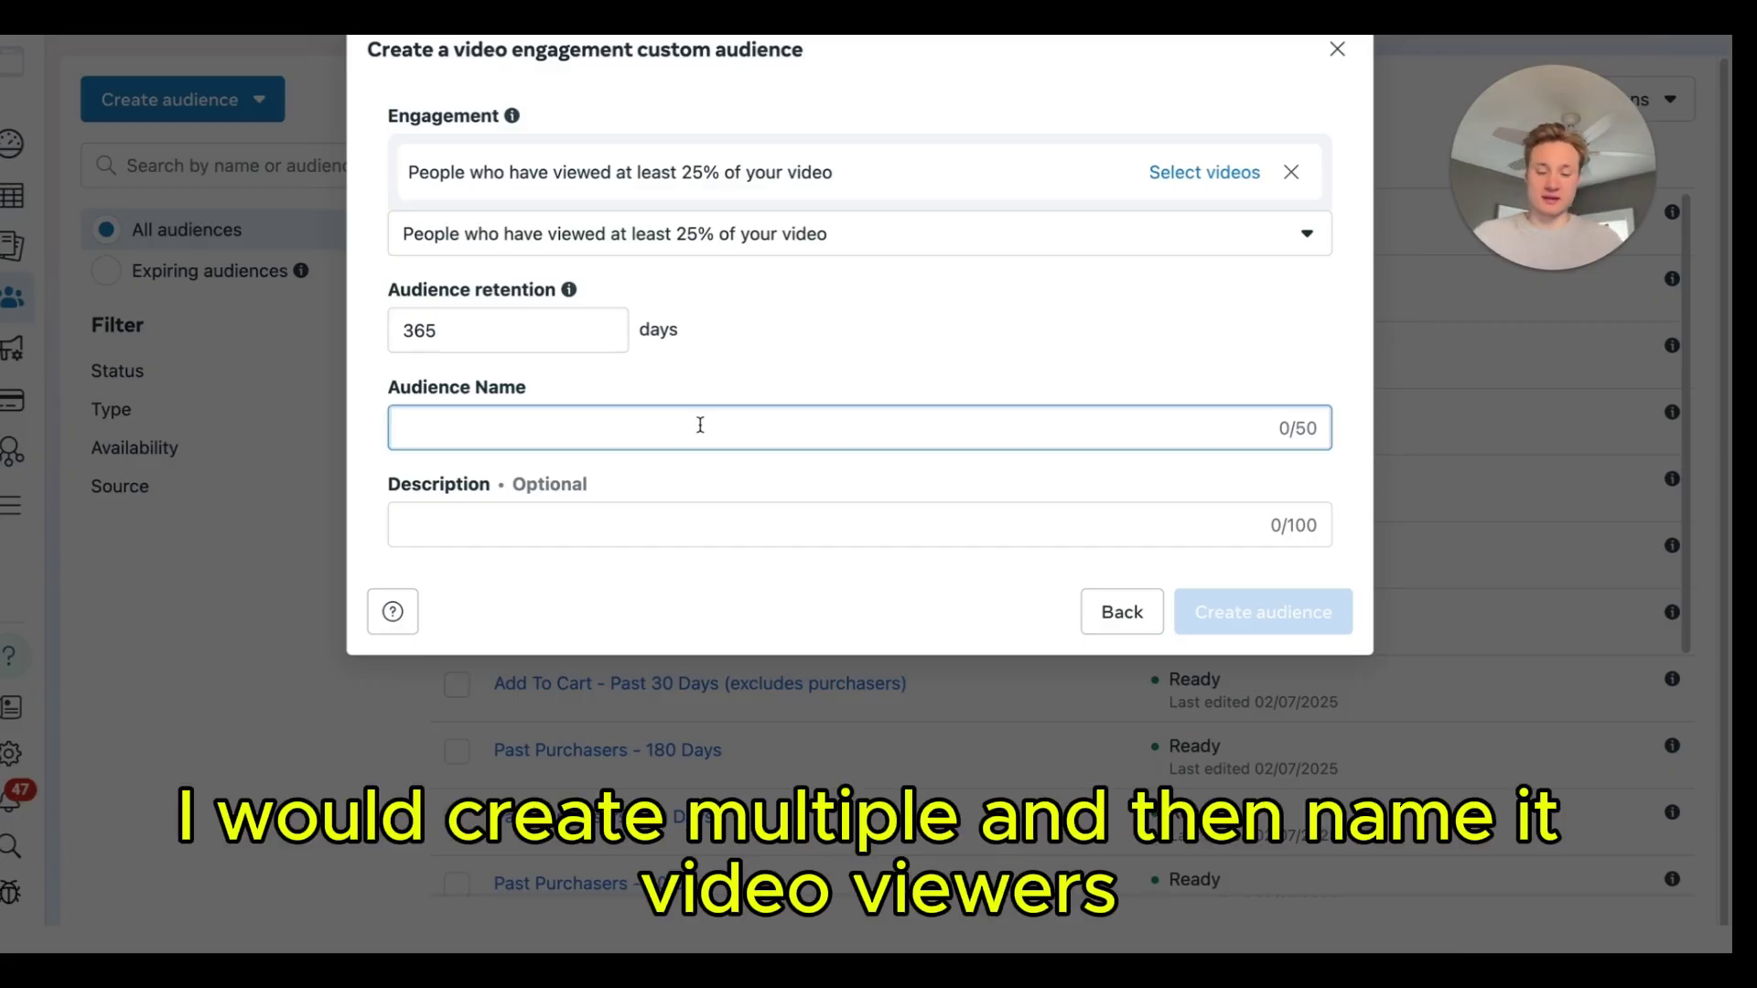
text(VV - 25% - )
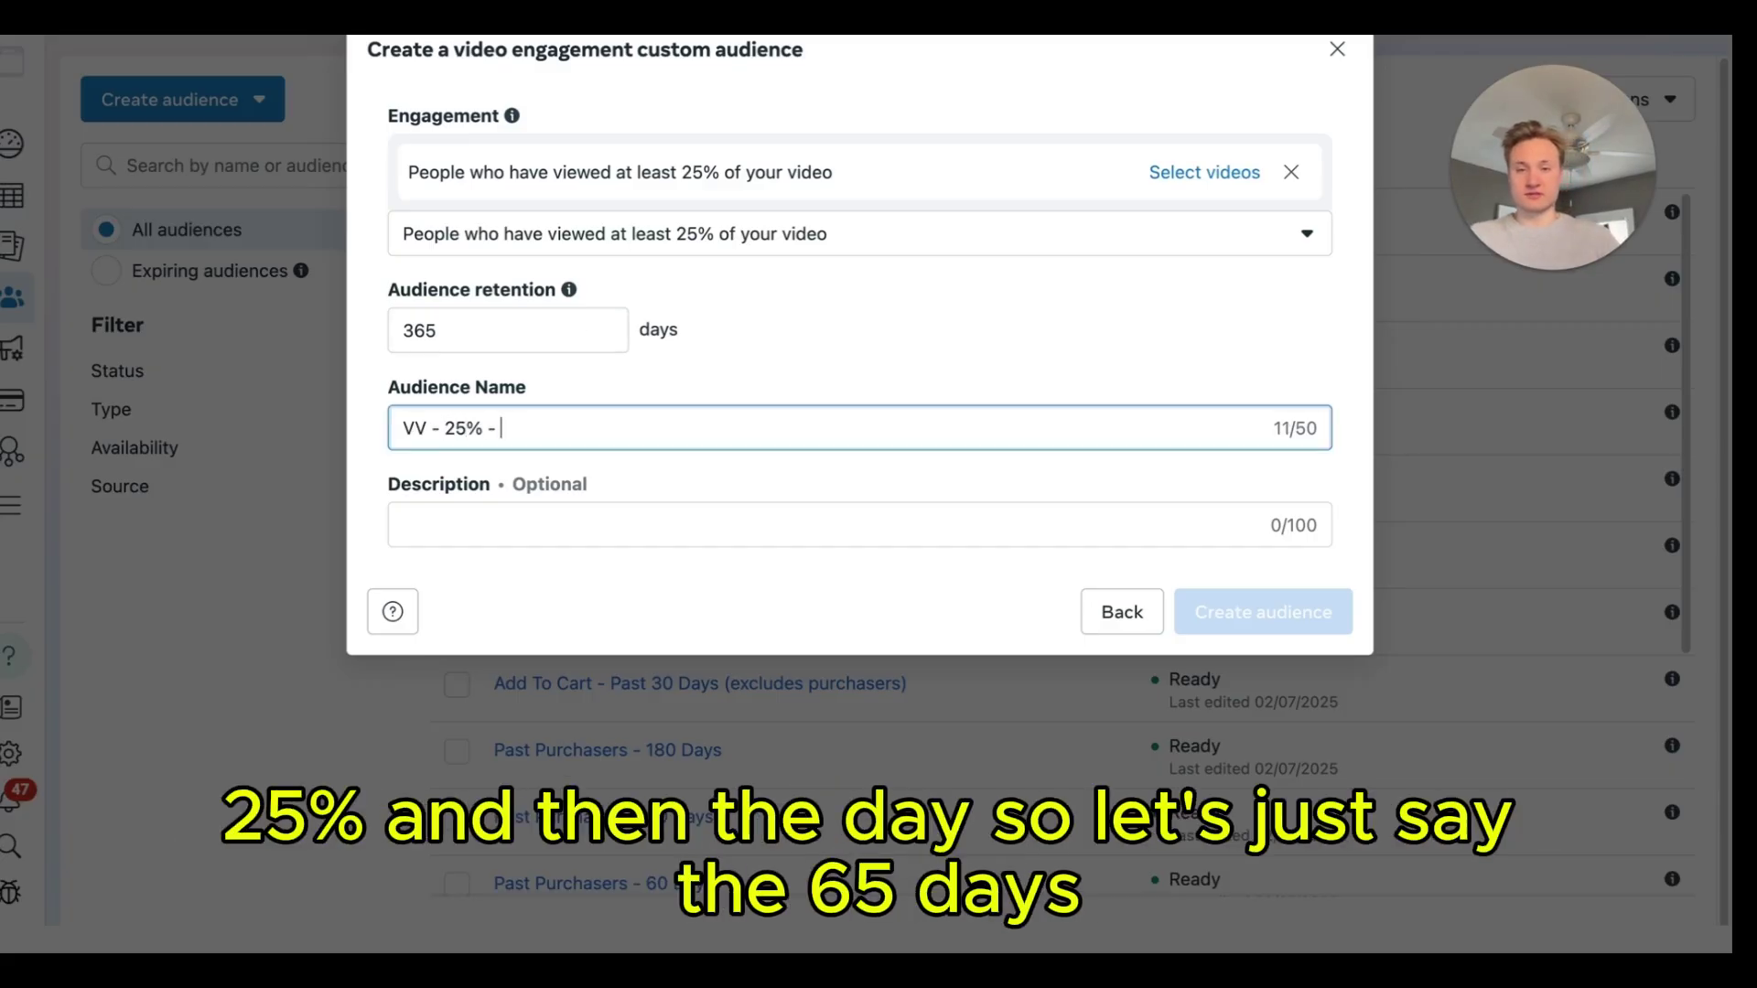
text(365 Days)
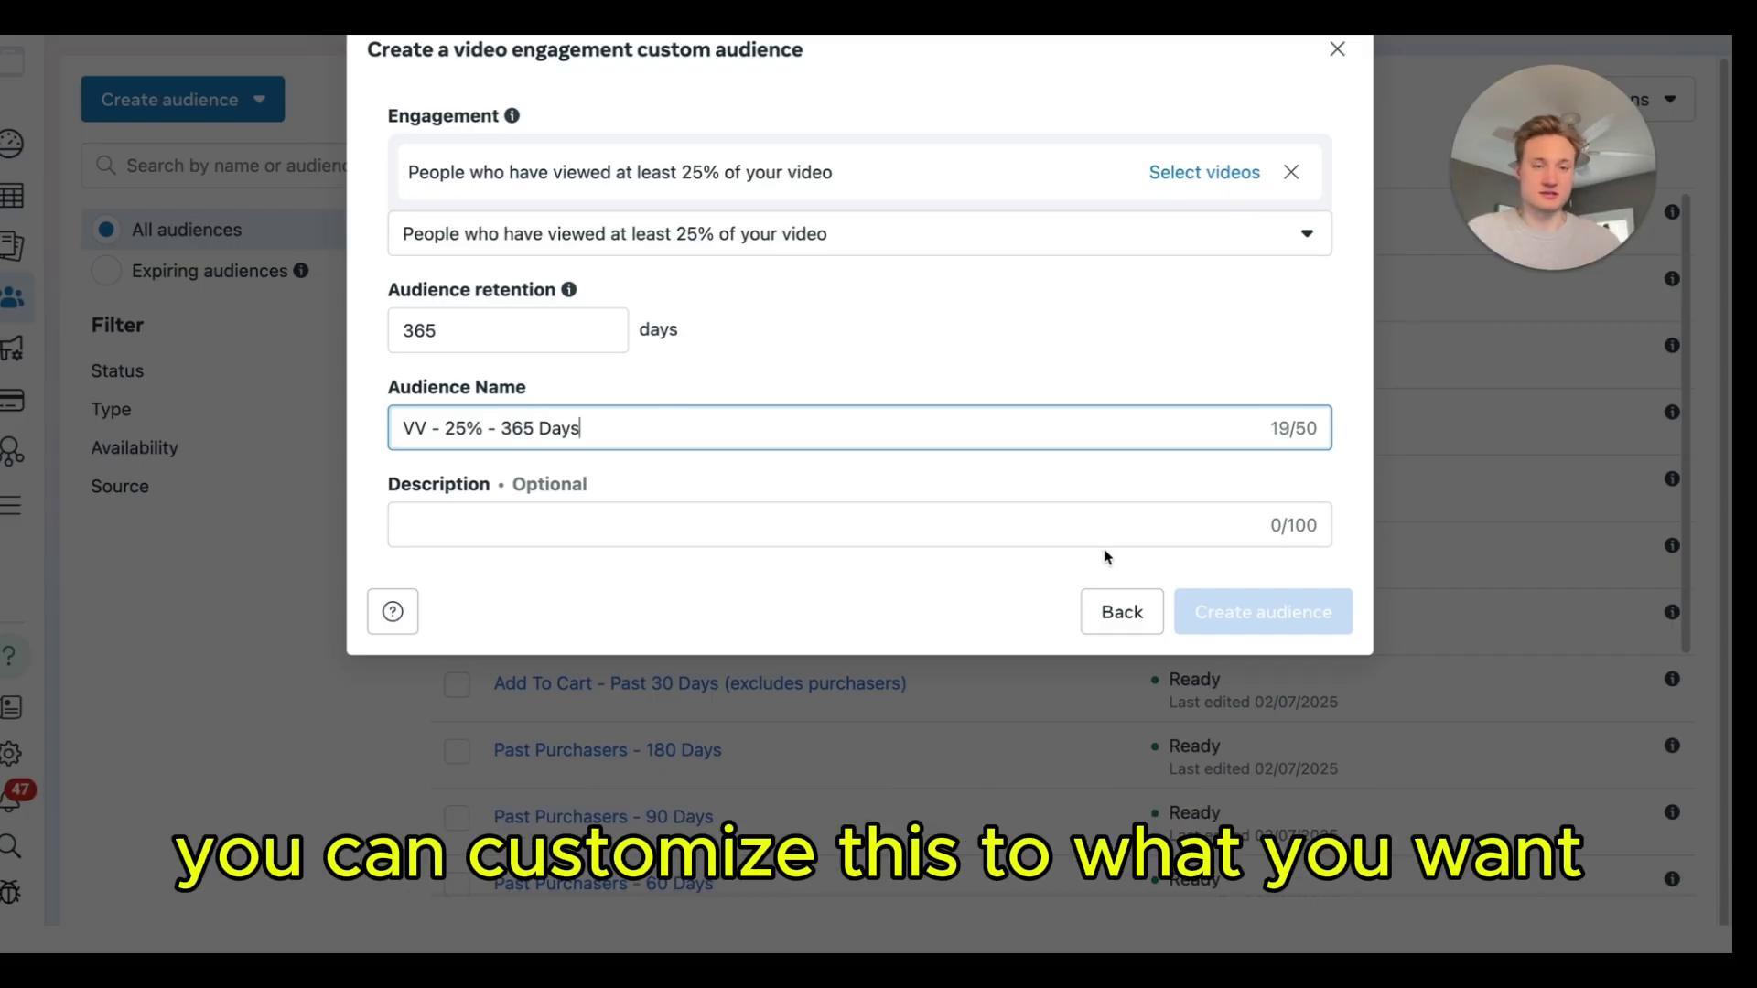
click(1114, 615)
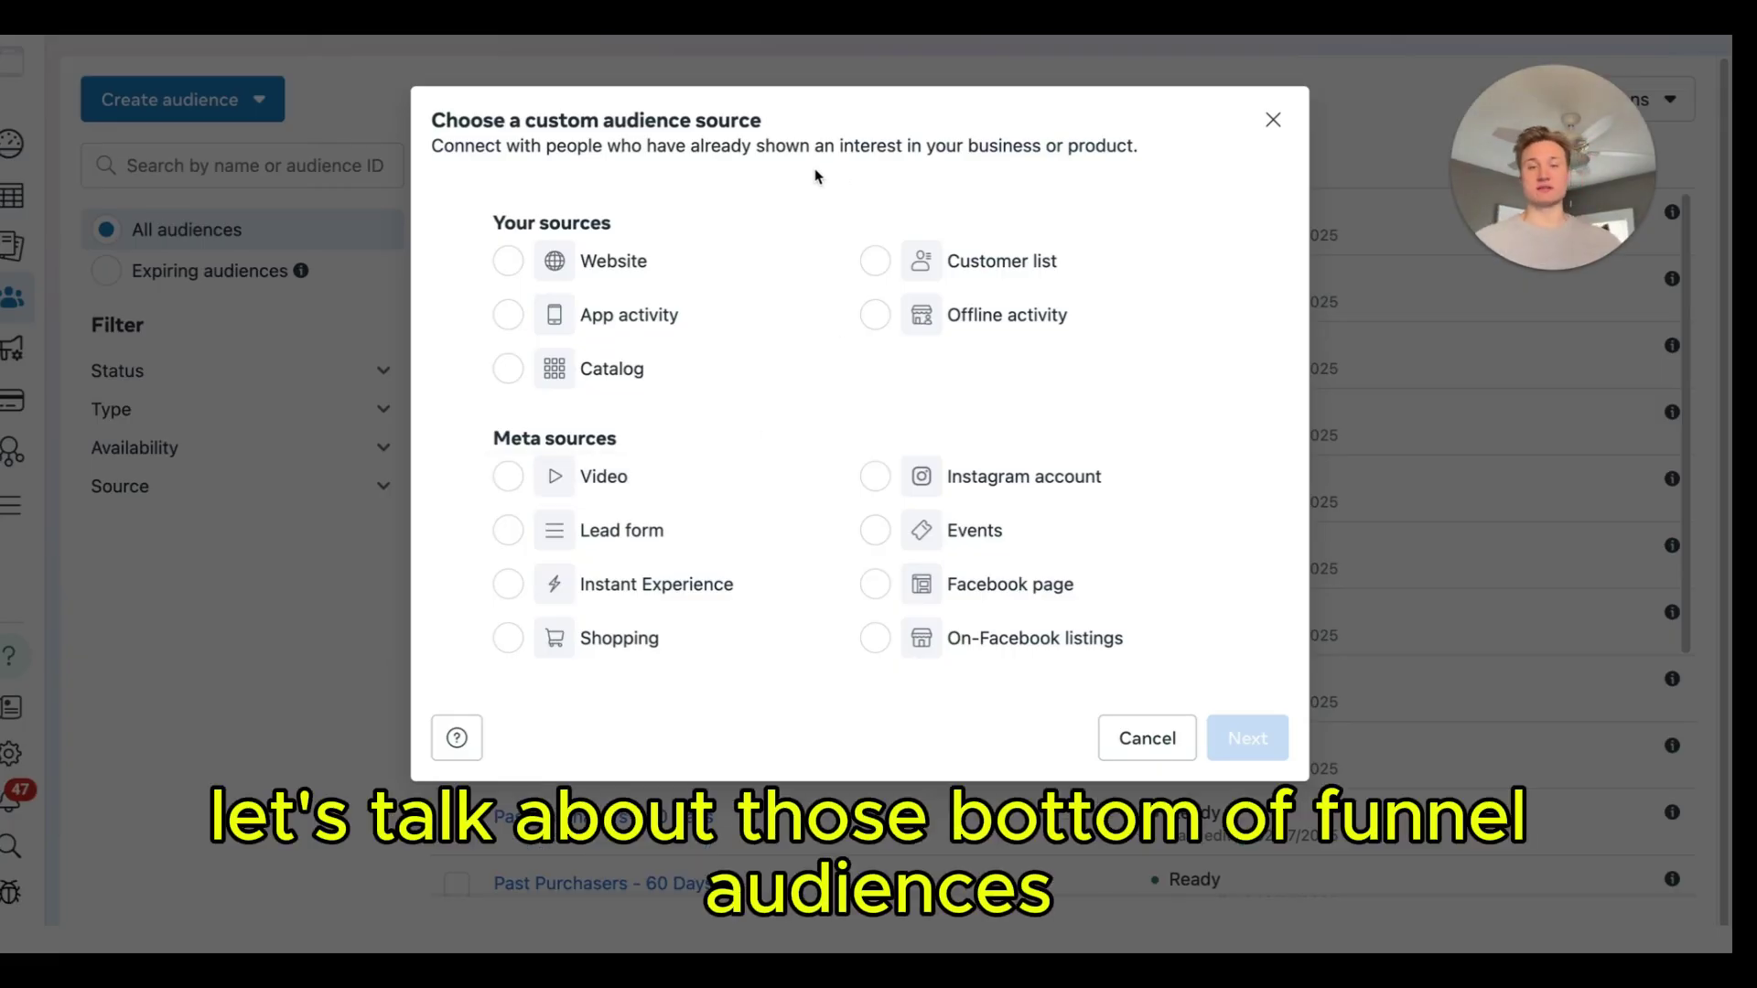
Step: Start a website audience based on AddToCart events
click(638, 265)
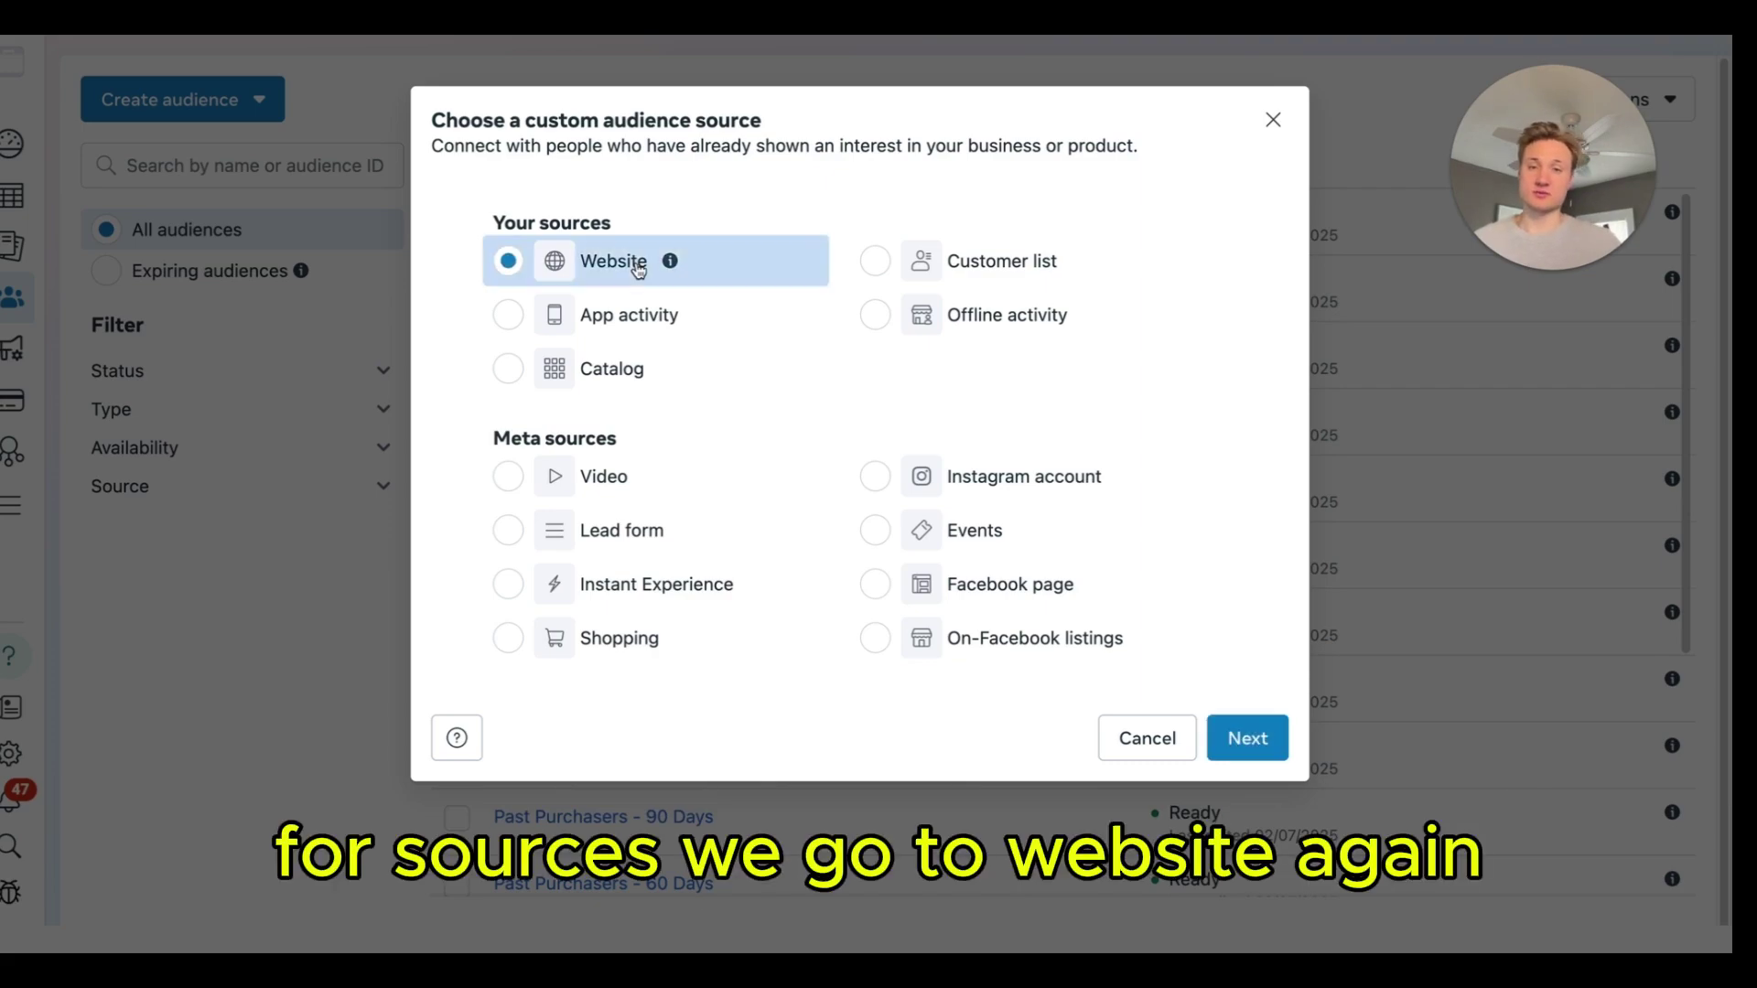
click(1247, 738)
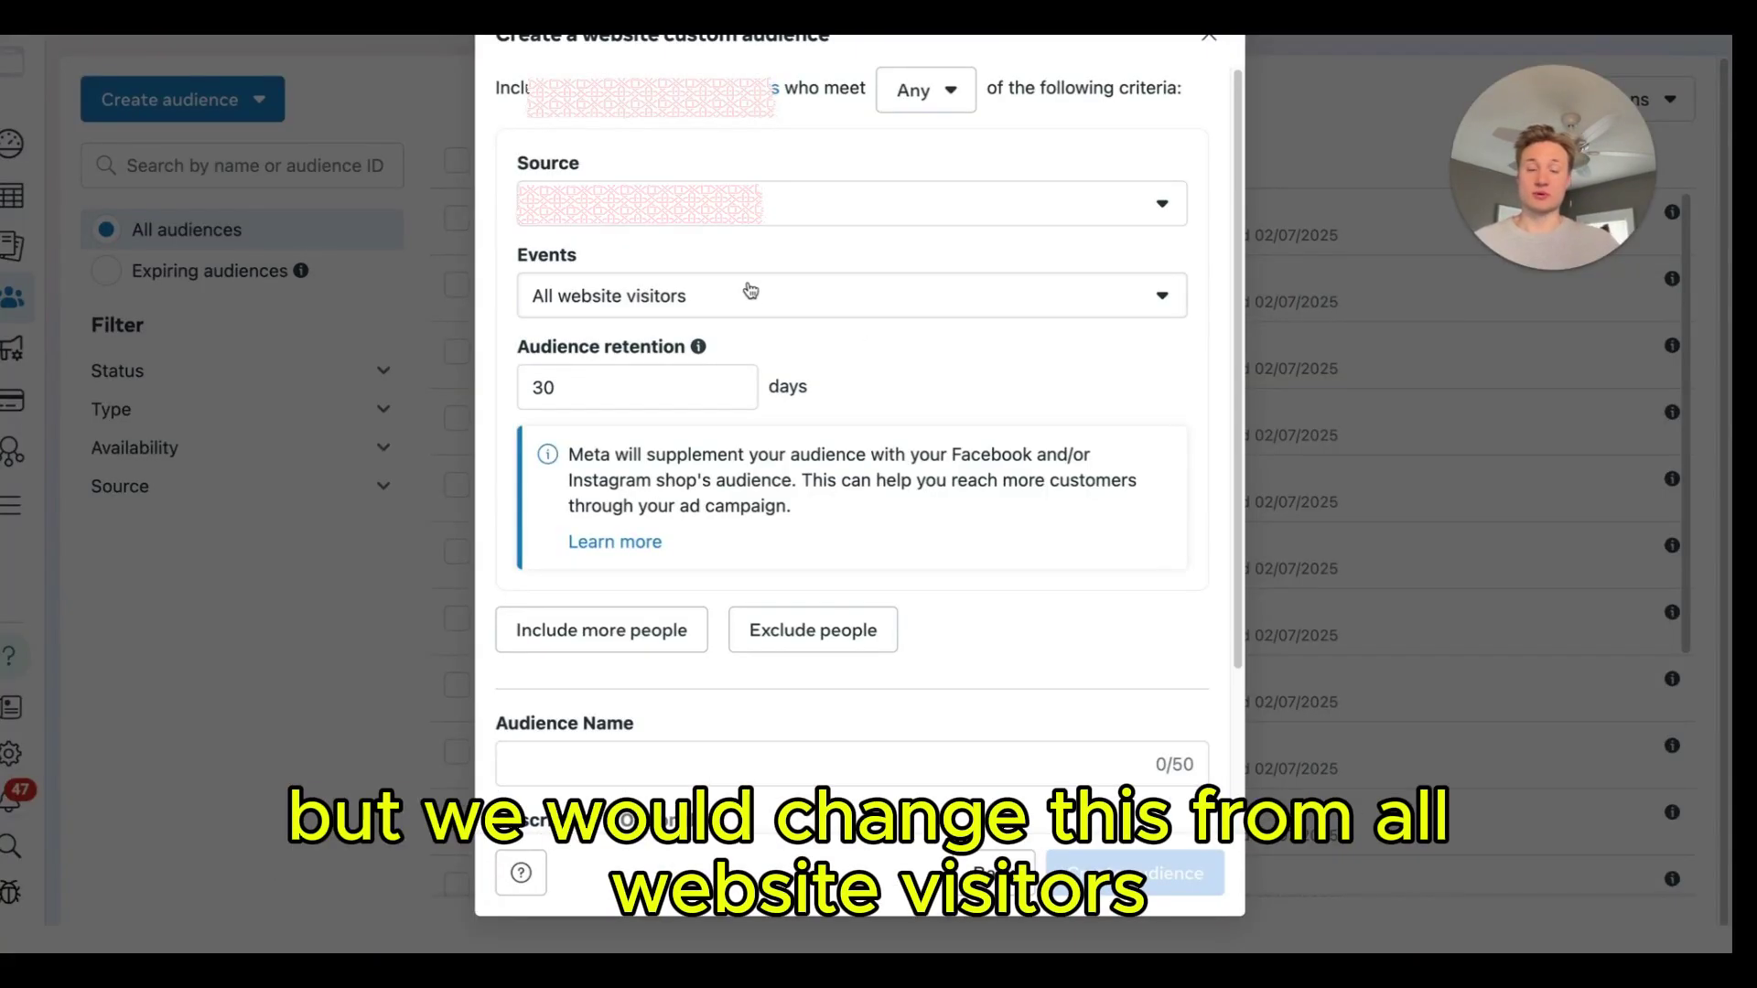
click(750, 291)
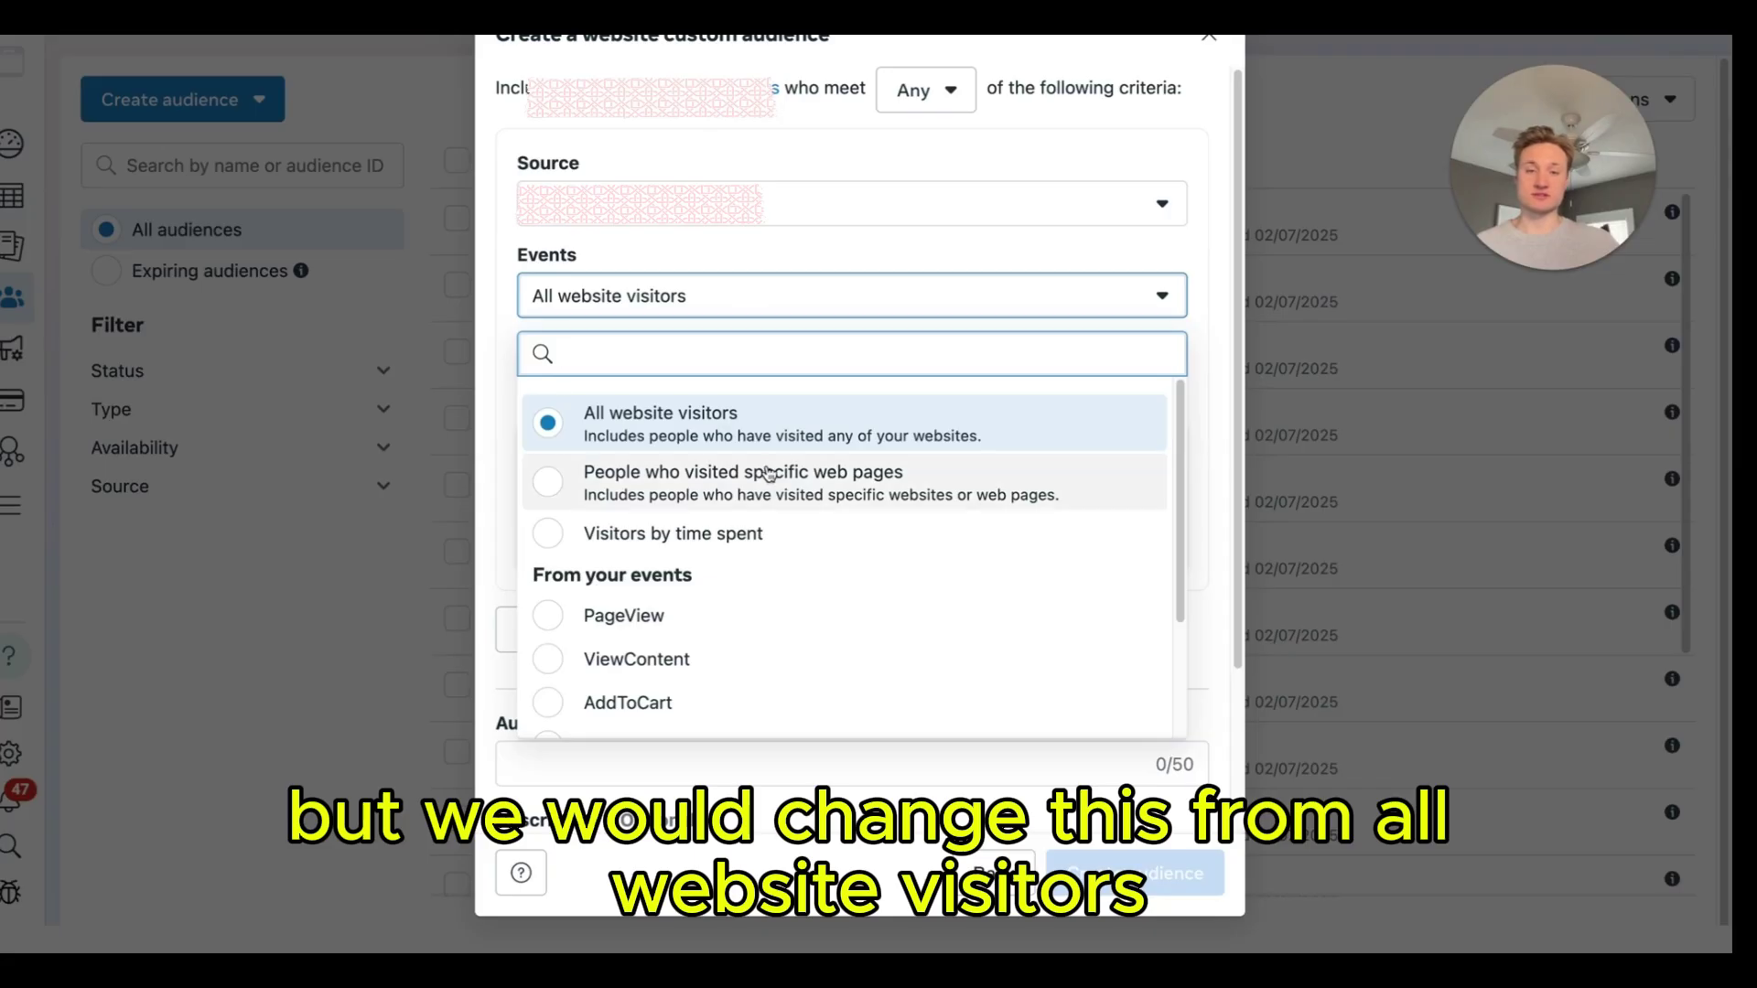
scroll(722, 494, down, 2)
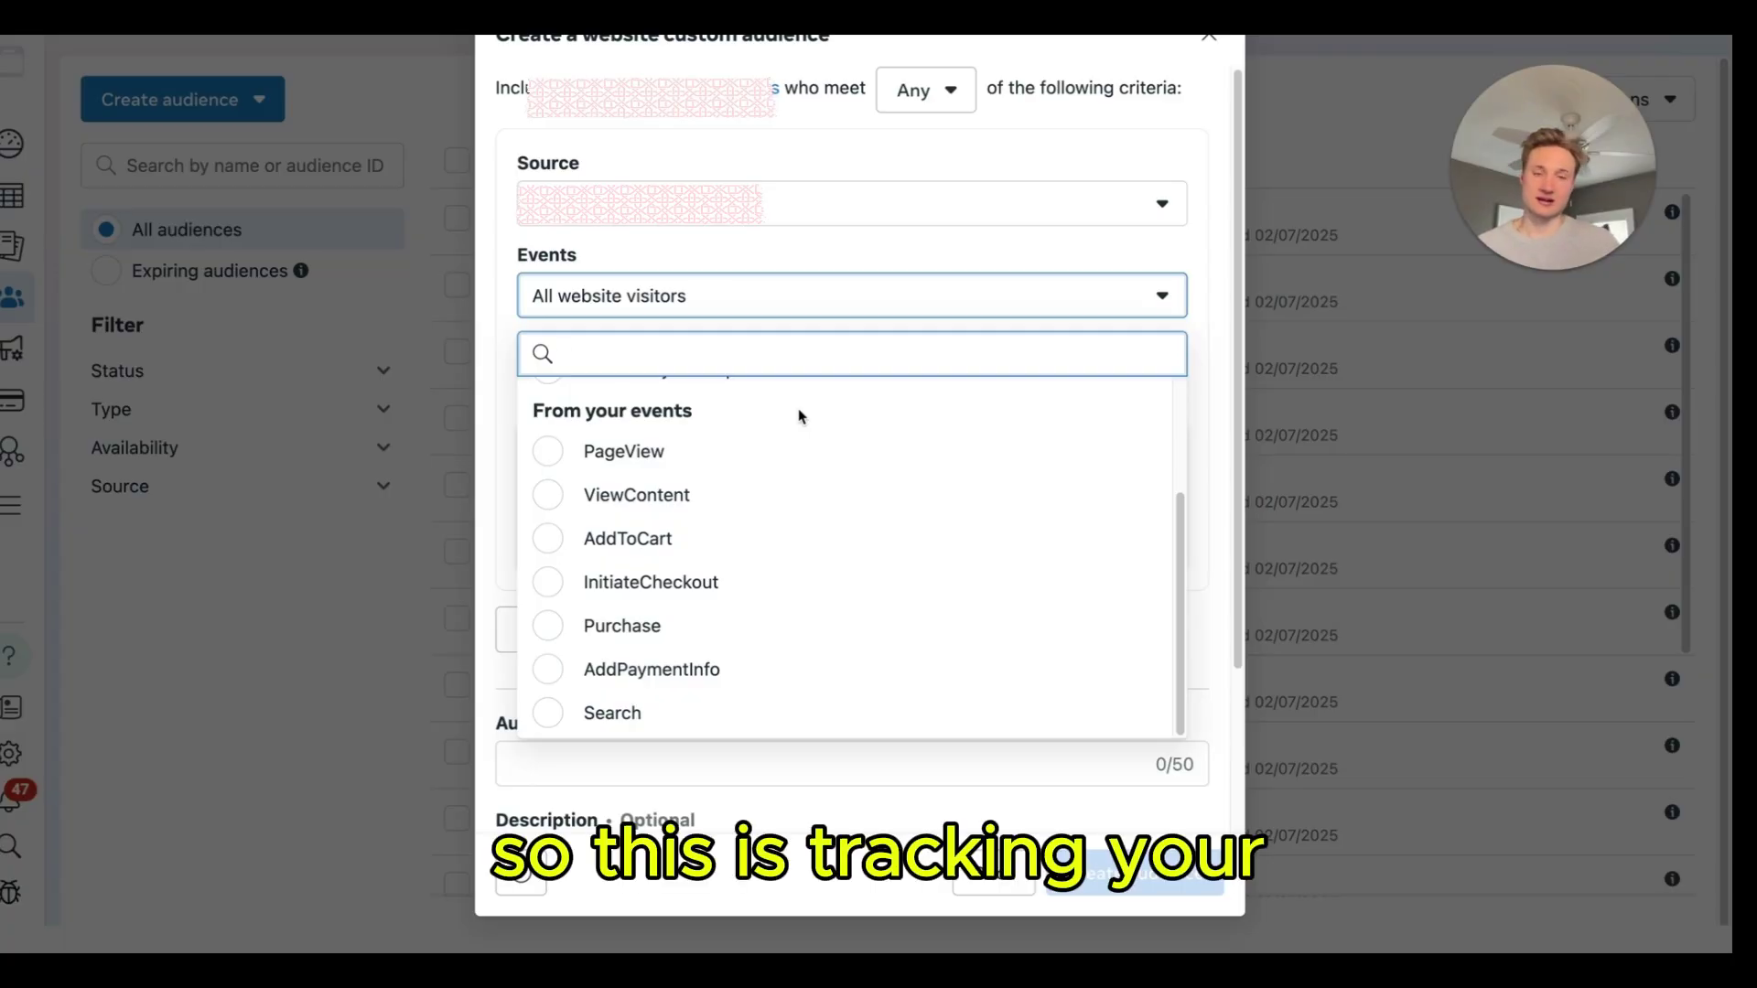
click(718, 540)
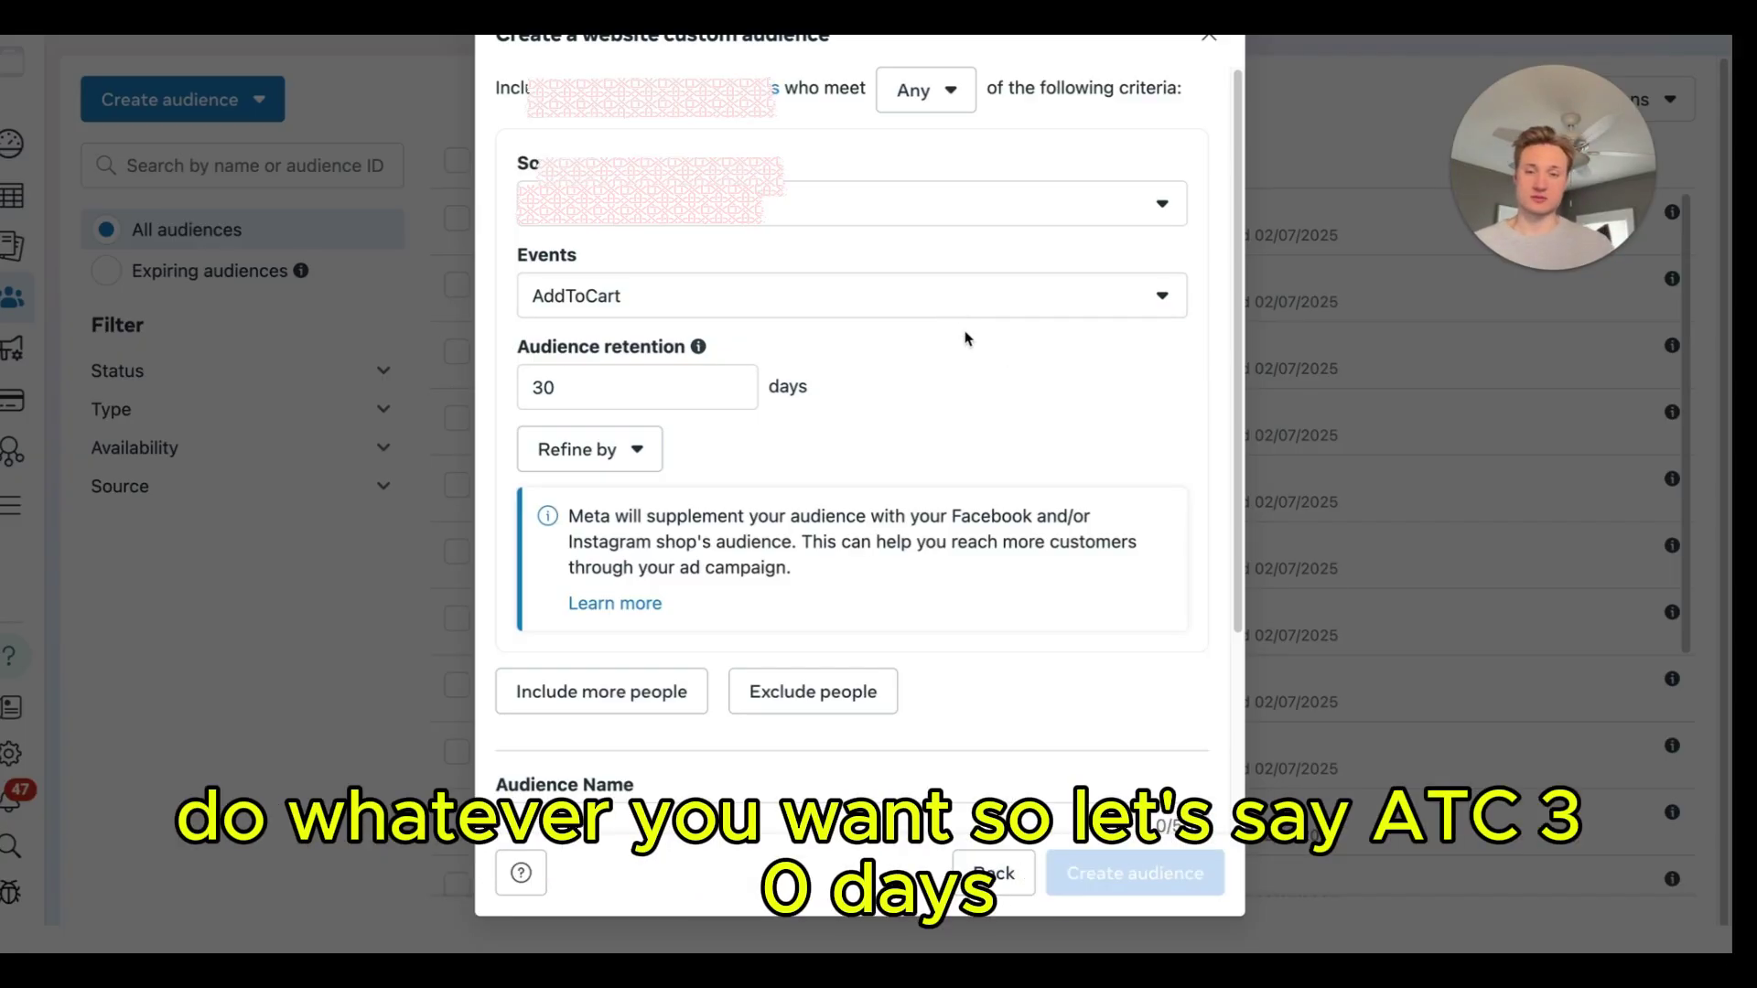
Step: Name the audience 'ATC - 30 Days' and go back to the source choices
scroll(878, 504, down, 3)
click(639, 561)
text(AT)
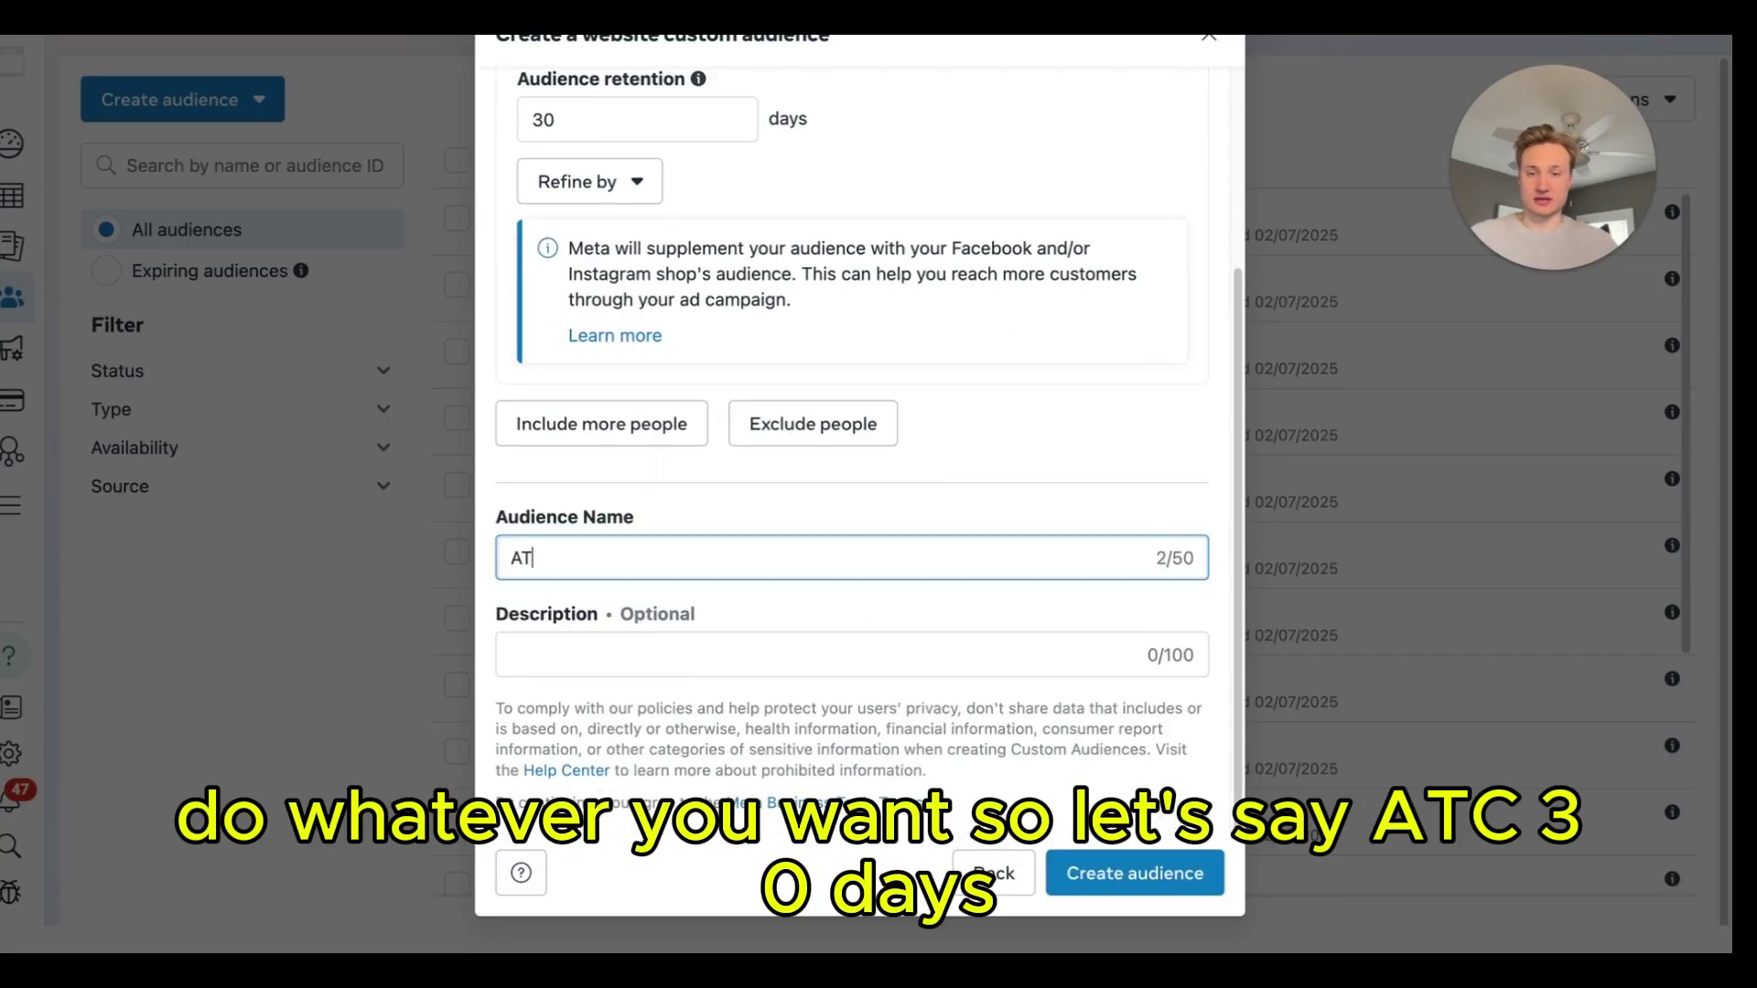
text(C - 30 Days)
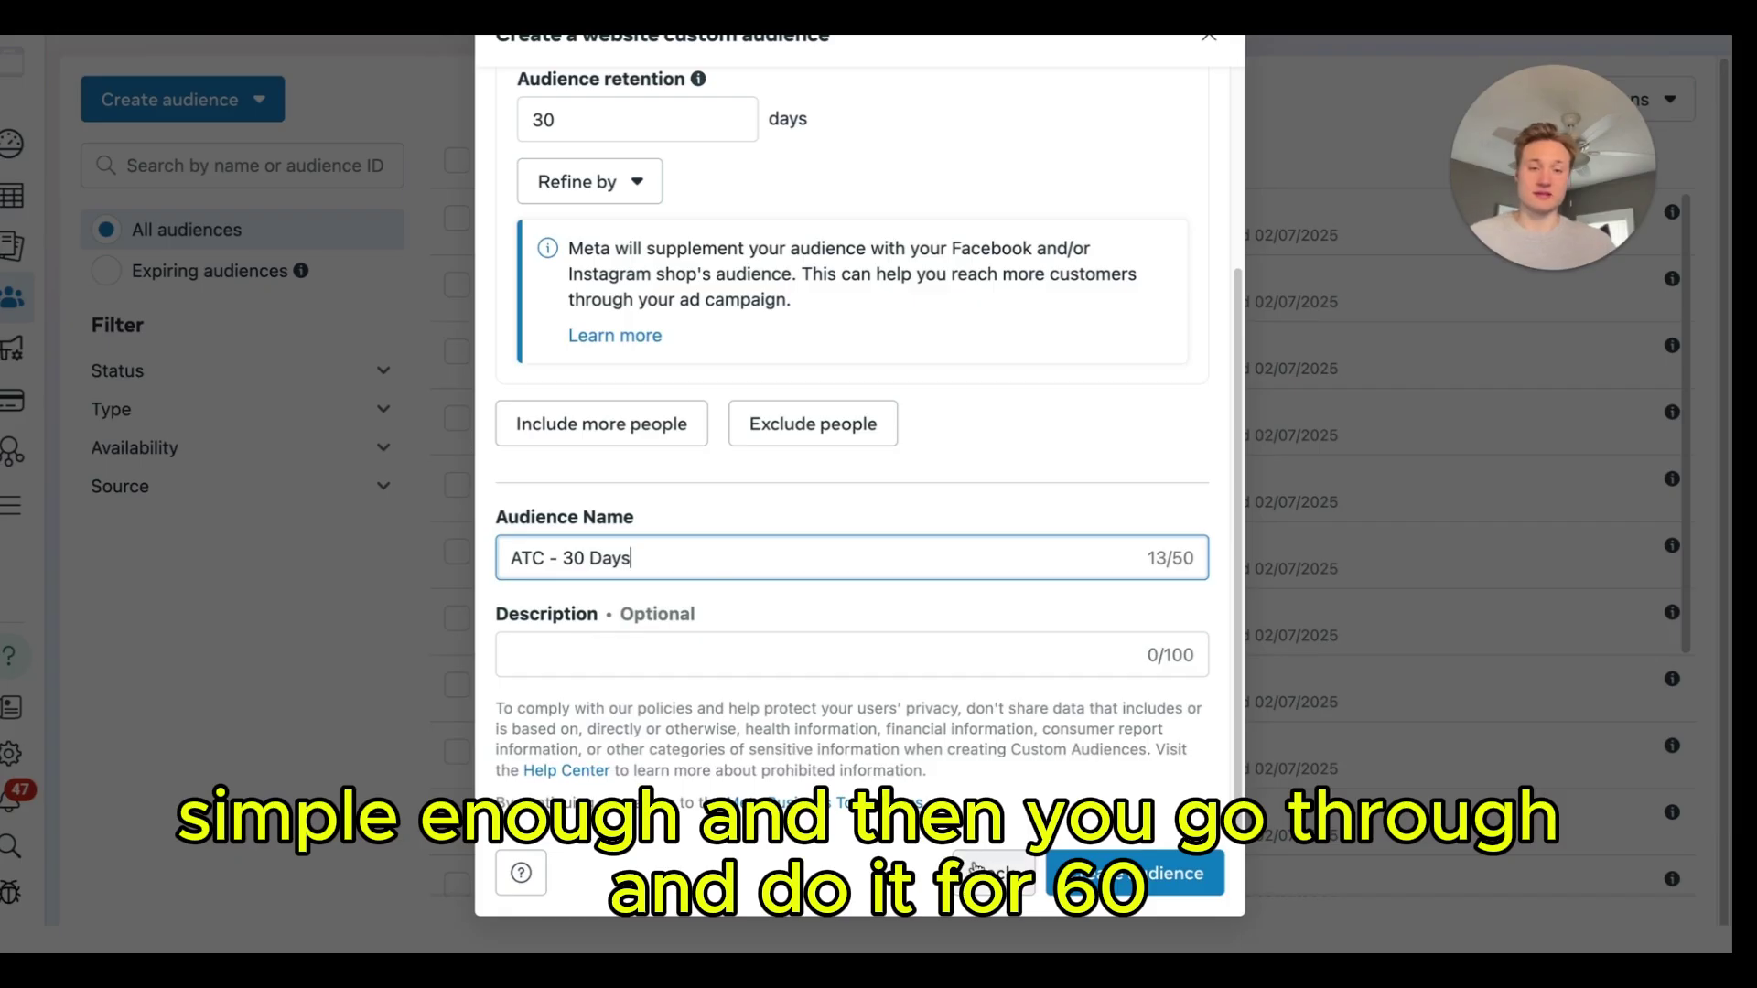
scroll(925, 700, up, 1)
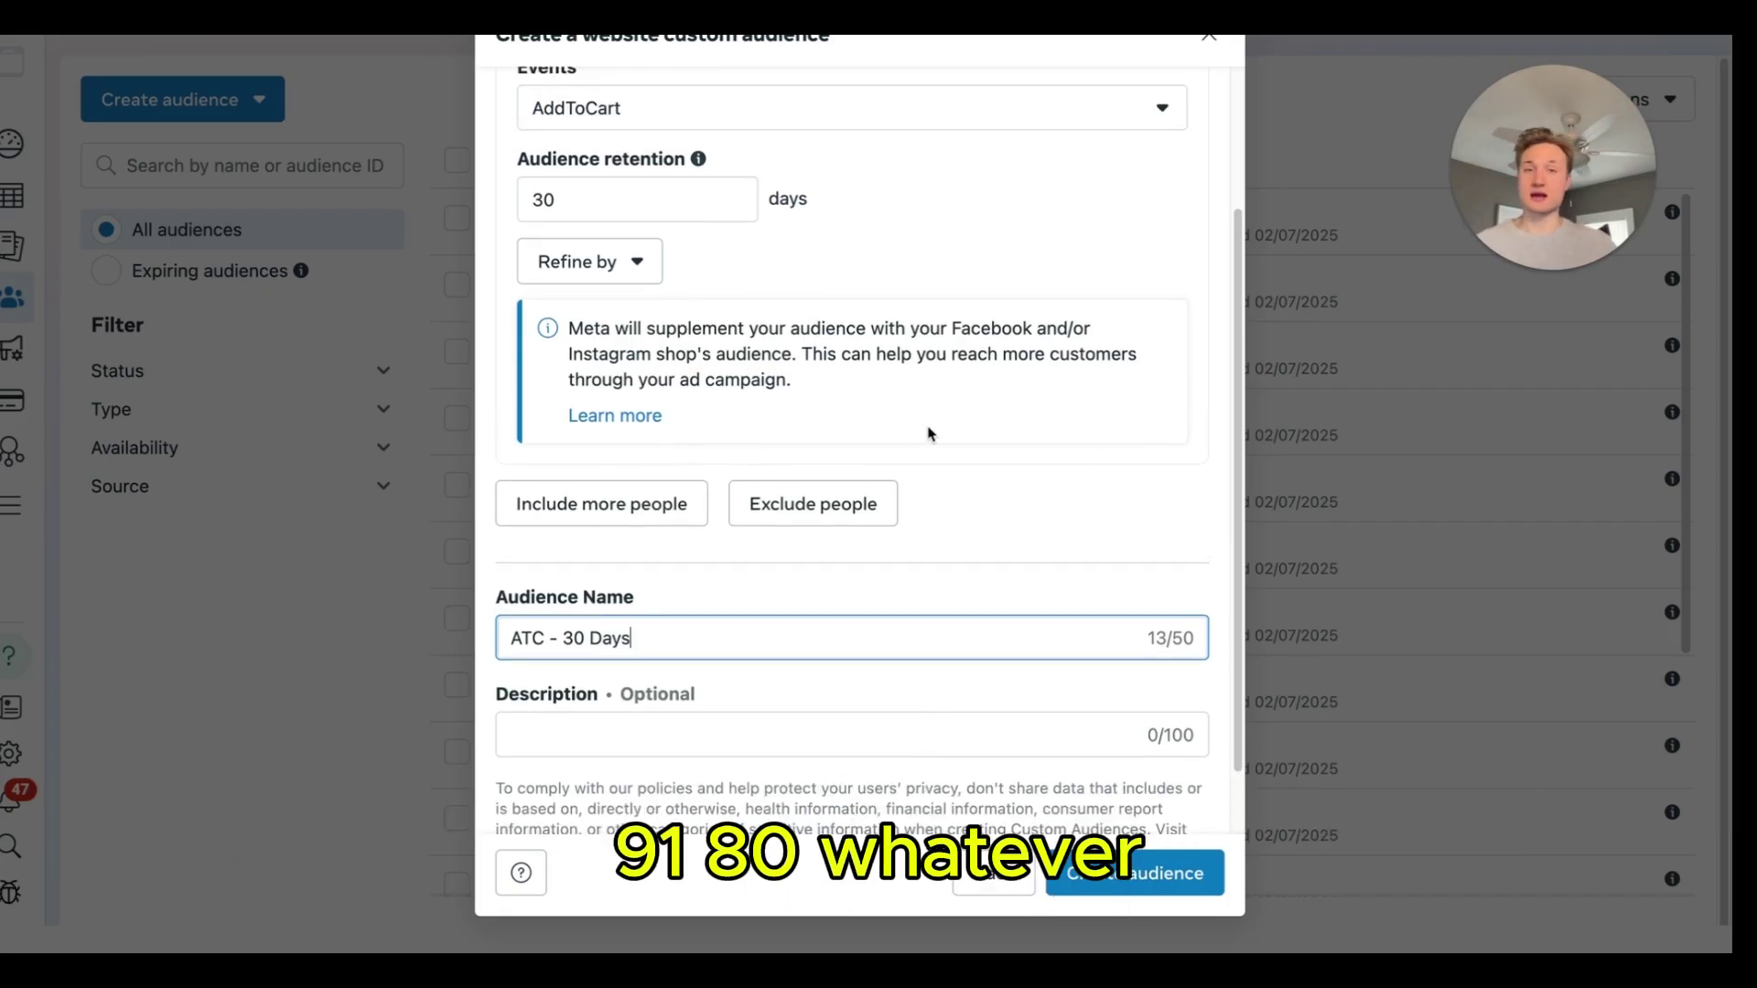
click(1002, 876)
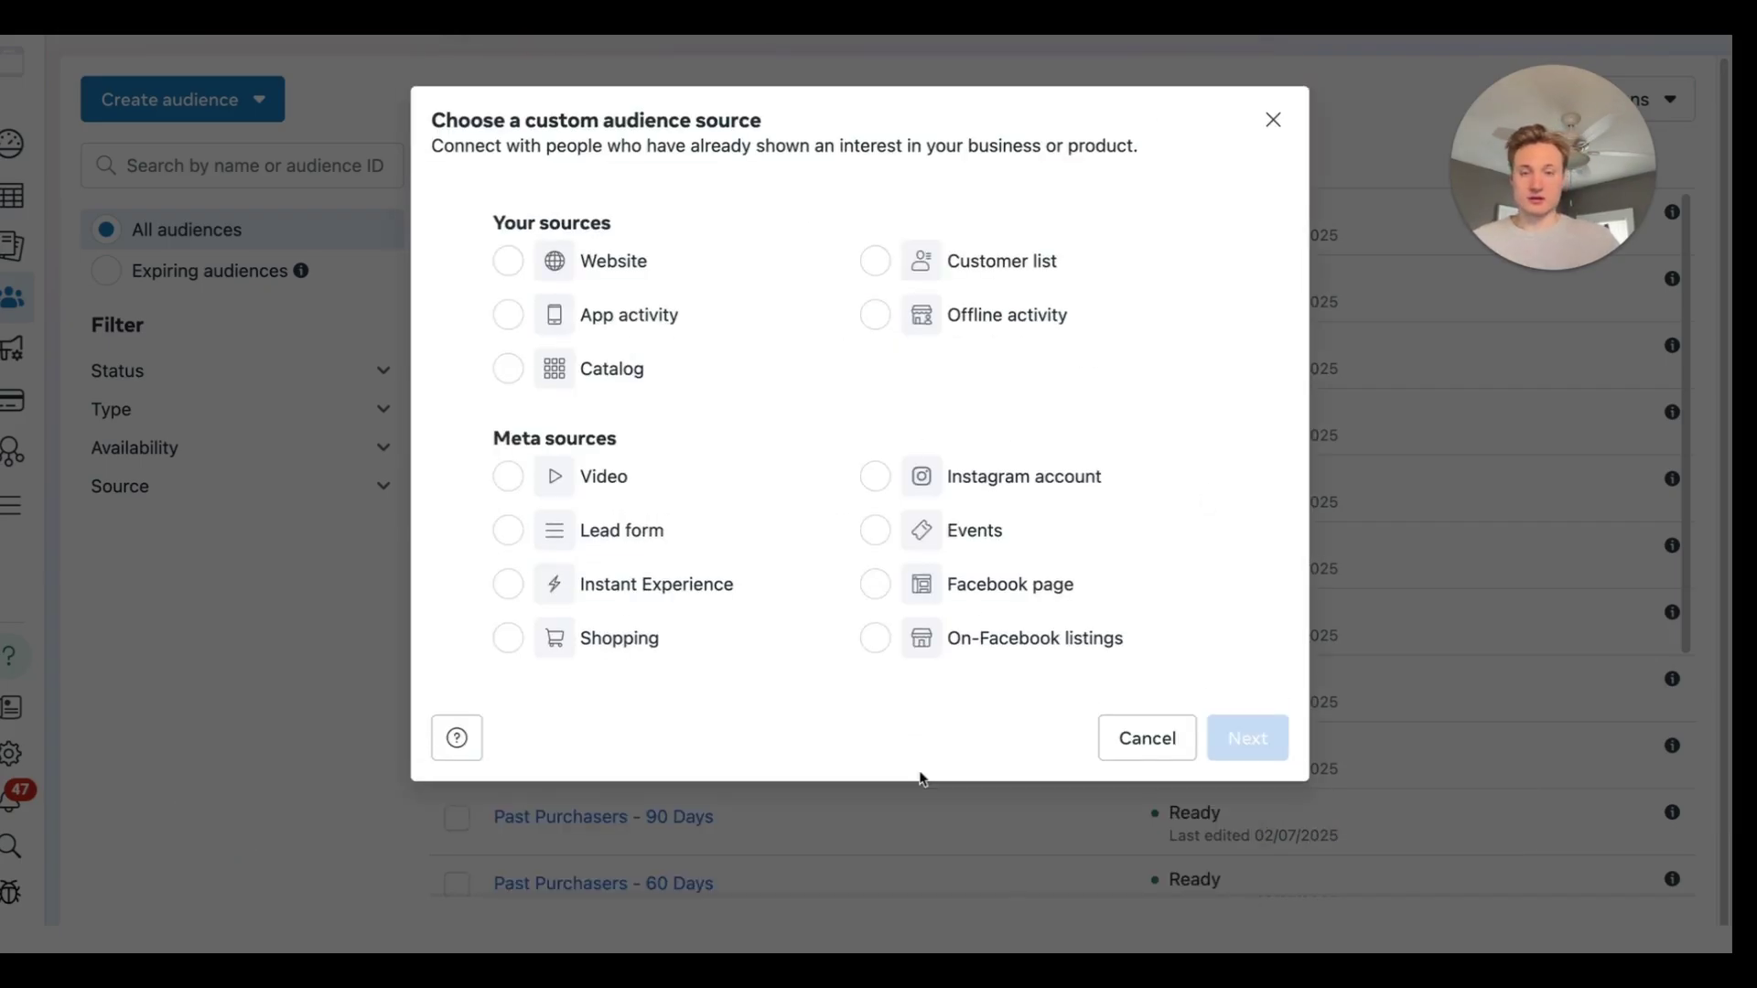
Step: Start a website audience based on InitiateCheckout events
click(681, 262)
click(1247, 737)
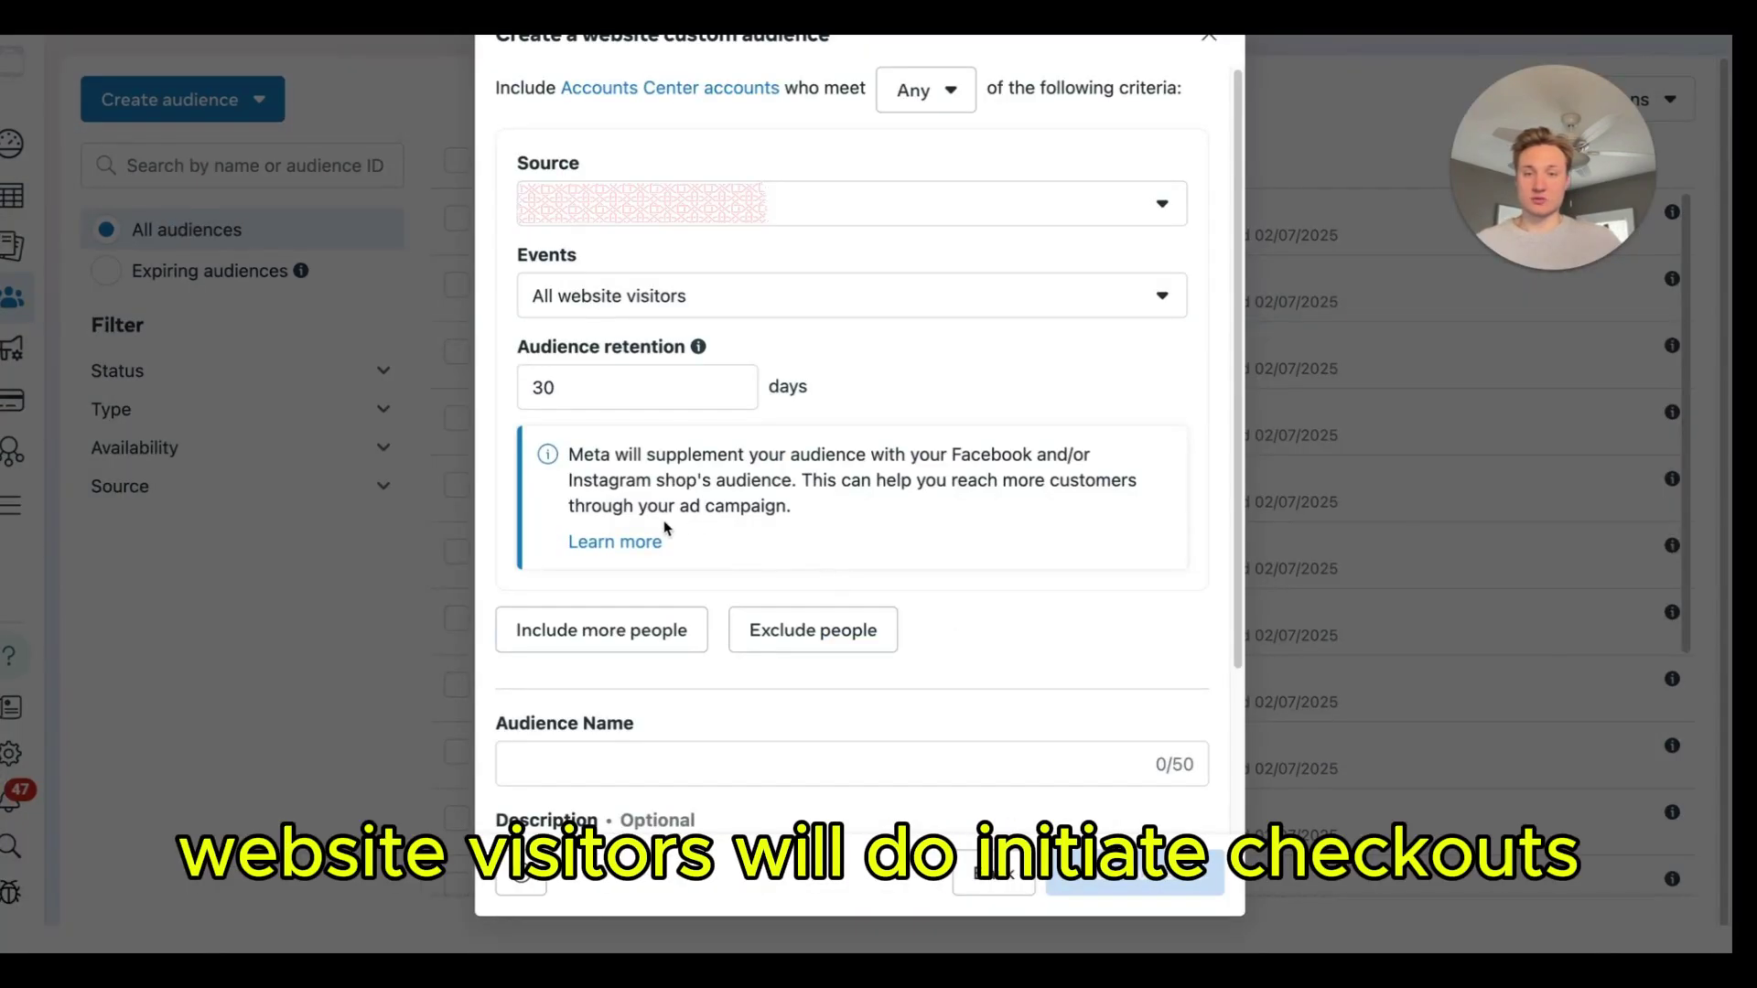
click(688, 293)
scroll(698, 561, down, 2)
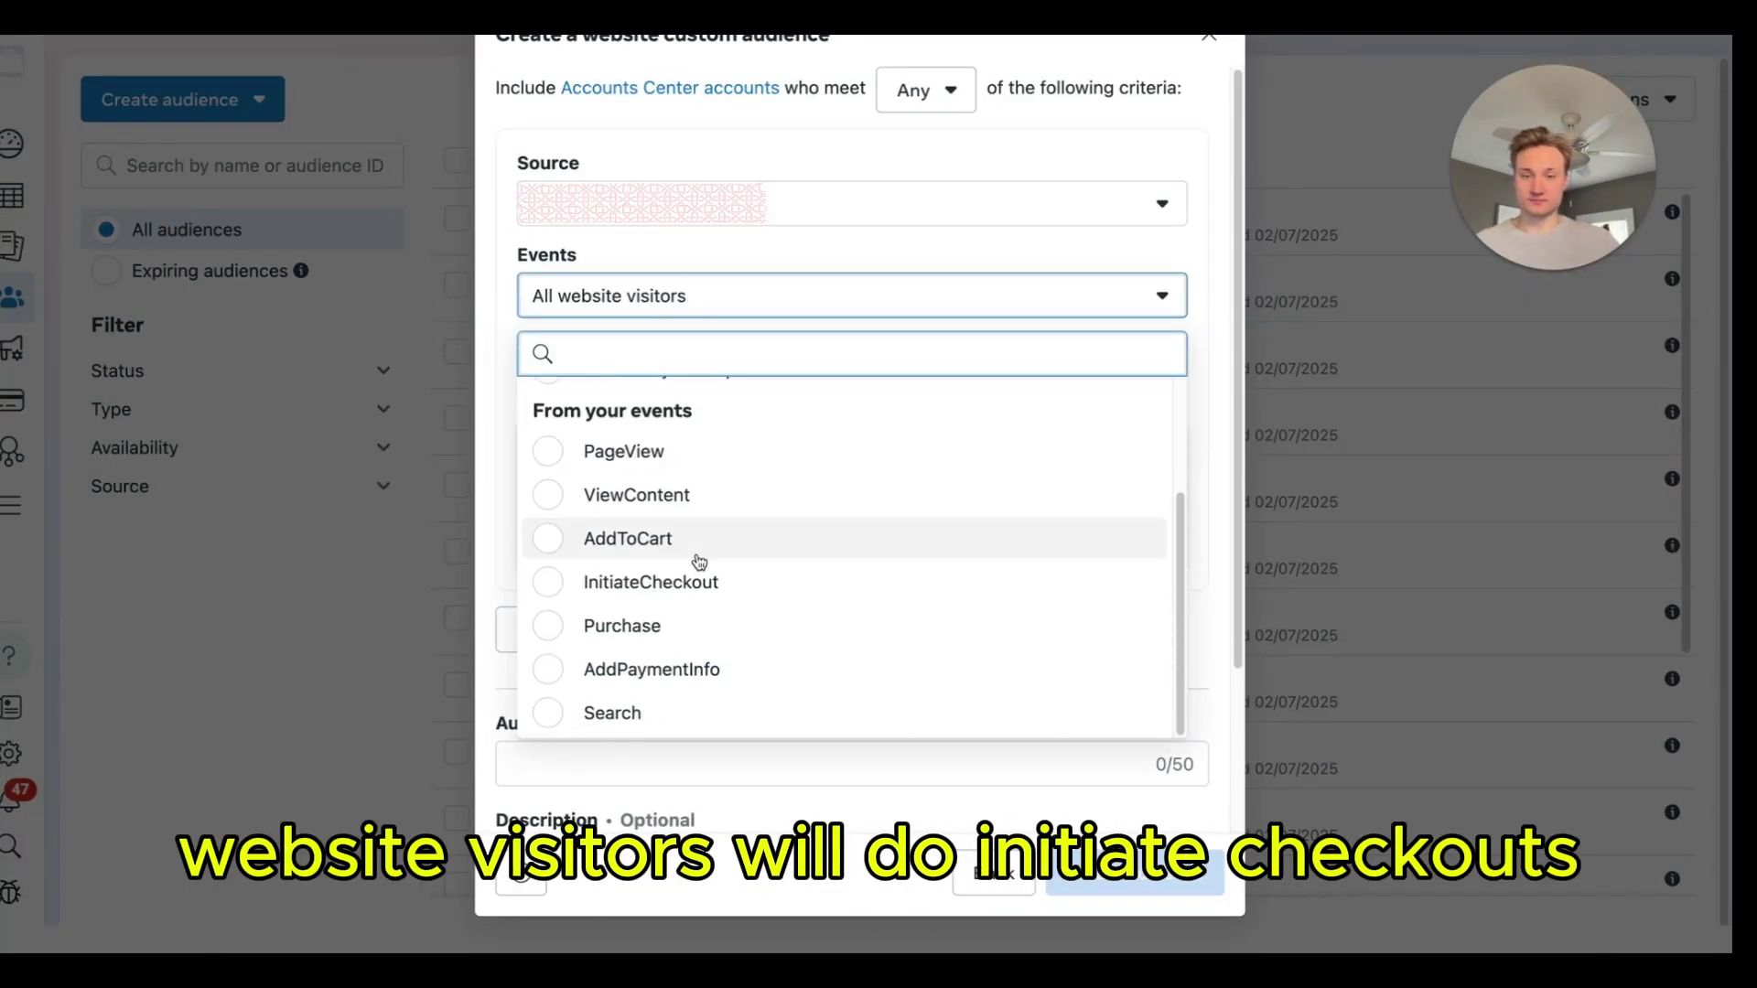
click(699, 580)
Step: Enter 'IC - 30 Days' as the audience name, then delete it
scroll(722, 564, down, 3)
click(690, 546)
text(IC - 30 Days)
click(777, 522)
drag(722, 561, 439, 556)
key(BackSpace)
Step: Switch the event to Purchase and change the retention to 180 days
scroll(753, 426, up, 3)
click(752, 295)
scroll(757, 567, down, 4)
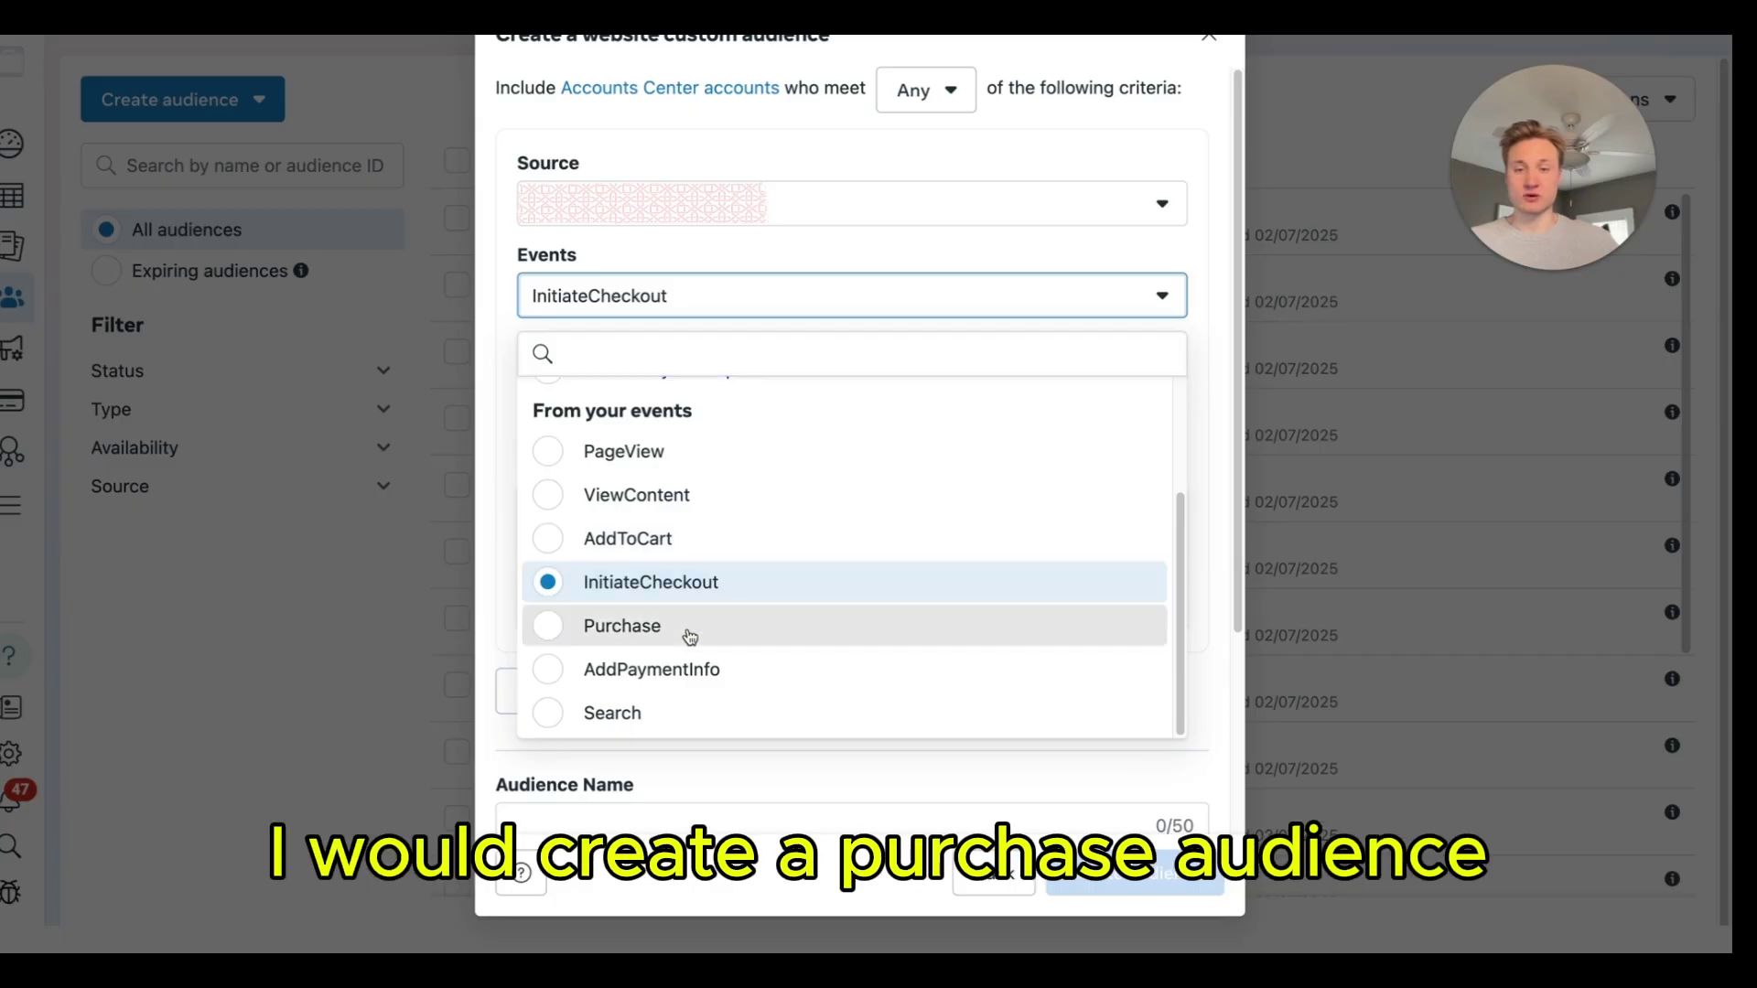
click(686, 628)
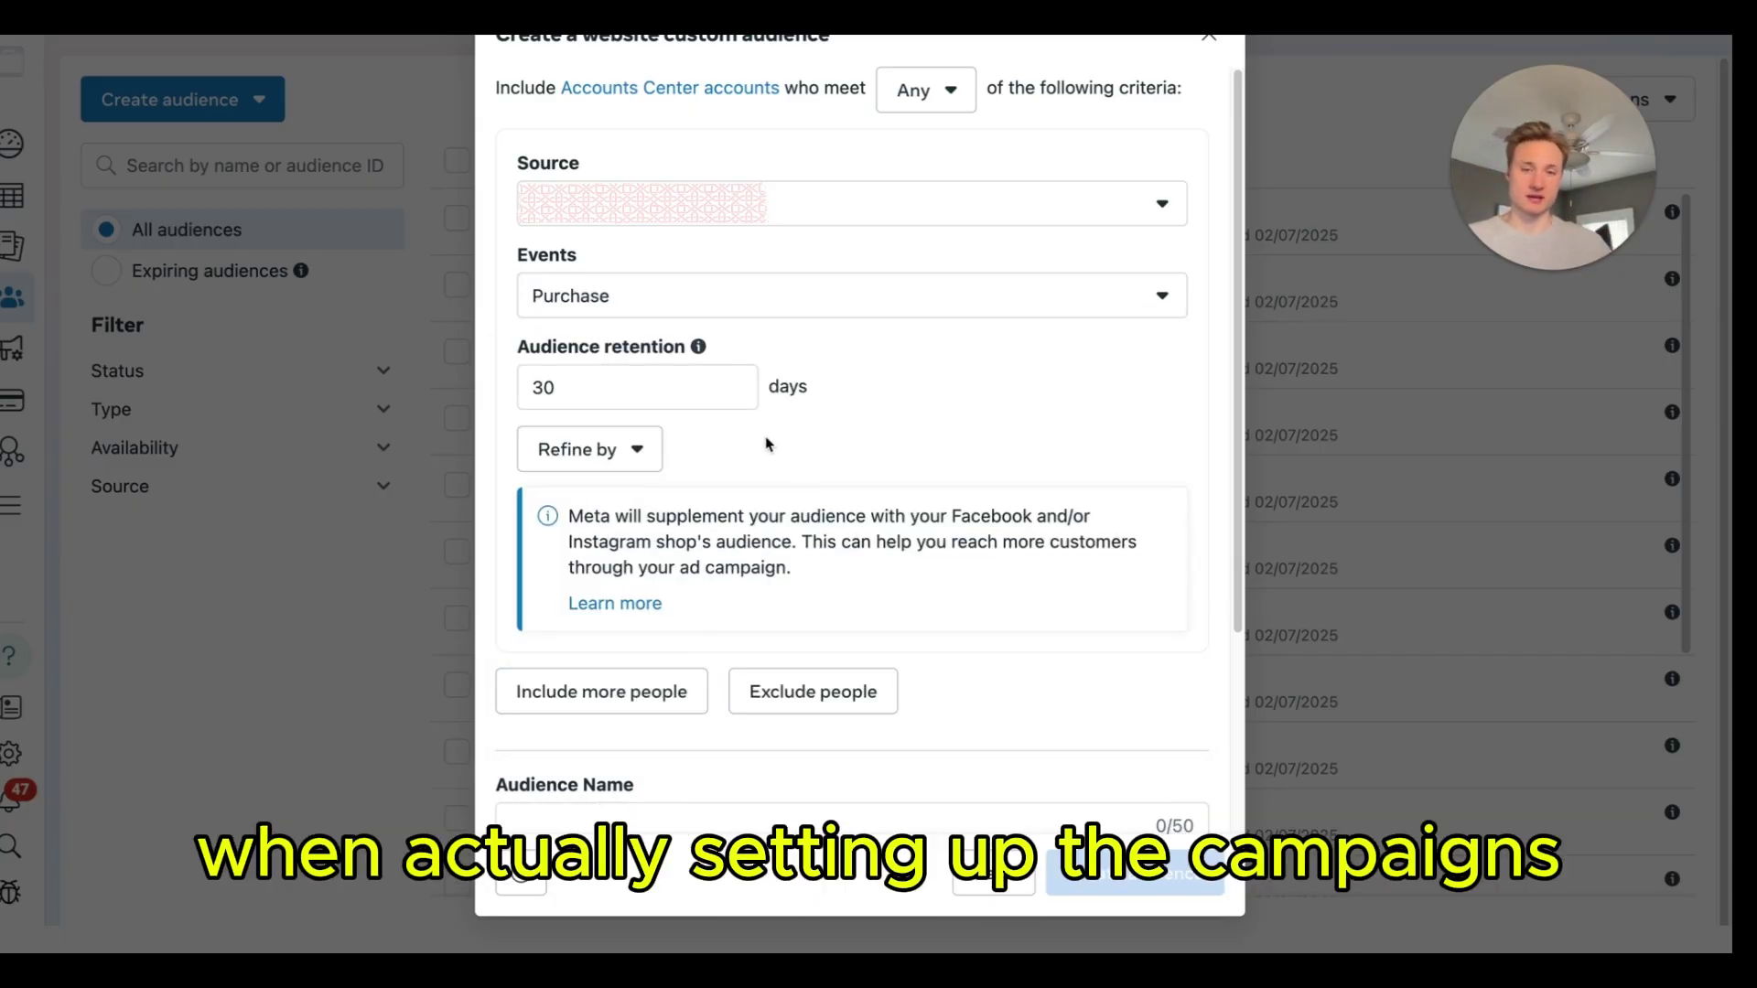
double_click(674, 384)
text(19=)
text(80)
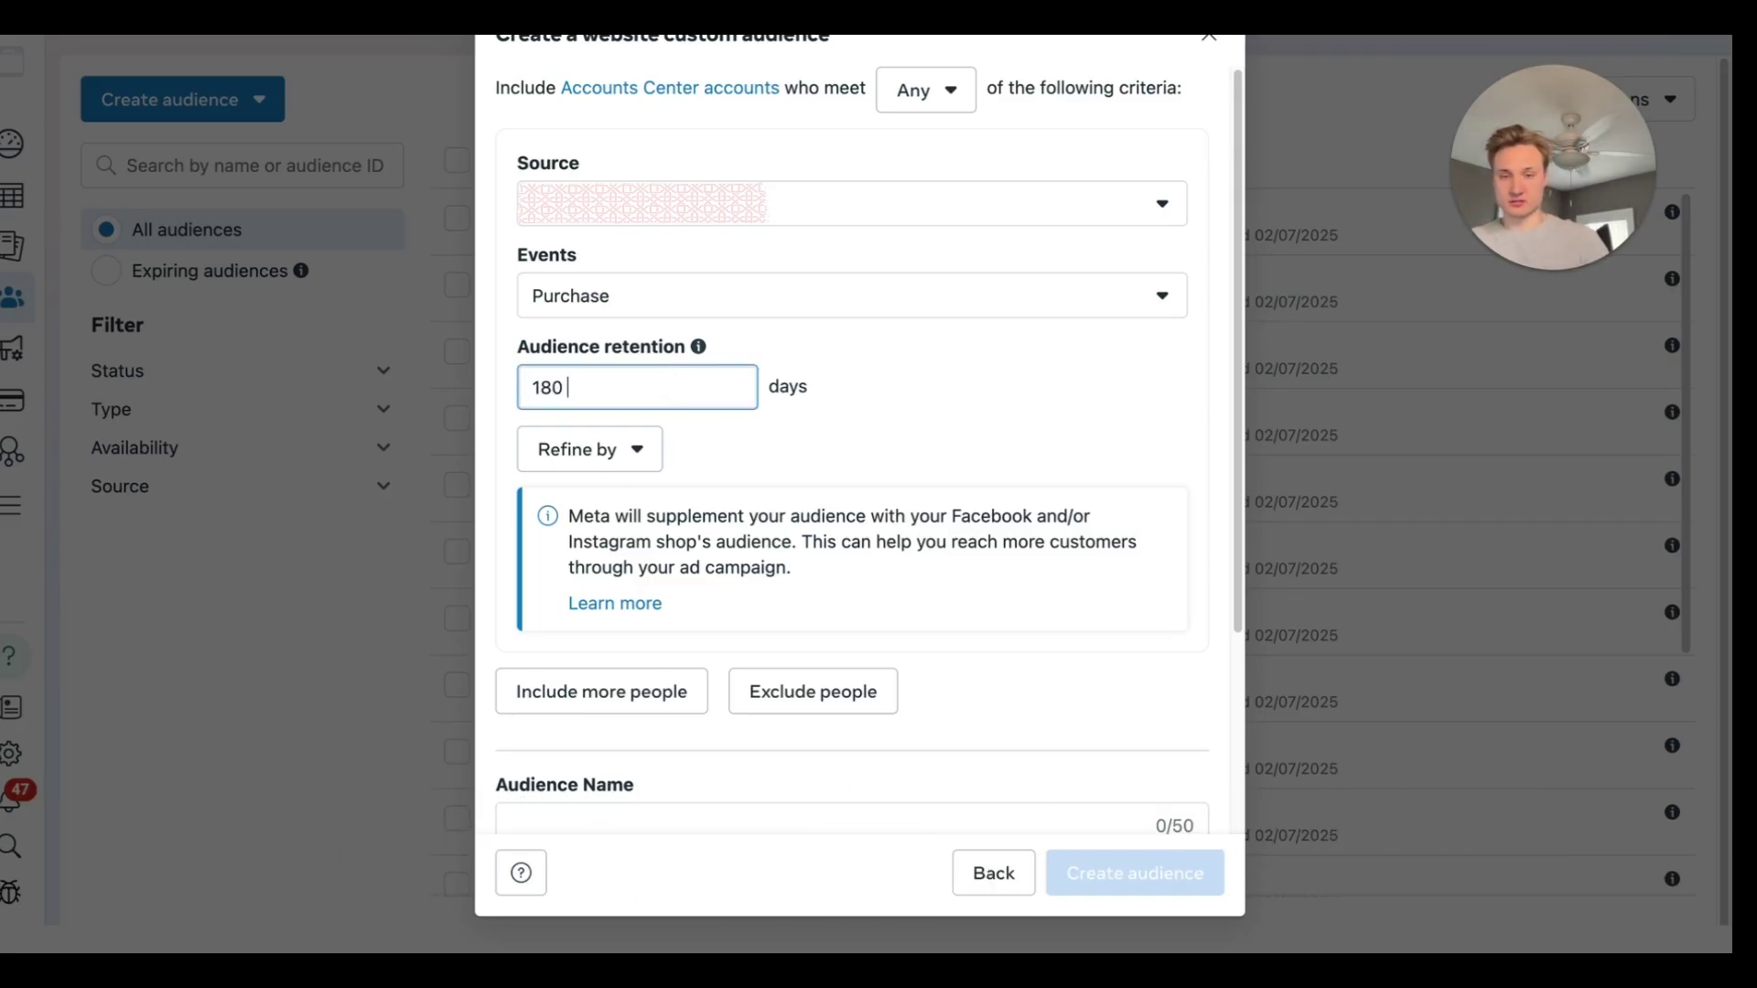
scroll(851, 503, down, 3)
Step: Name the audience 'Purchasers - 180 Days'
click(710, 557)
text(Purchasers)
key(BackSpace)
key(BackSpace)
text(rs - 180 Days)
click(744, 519)
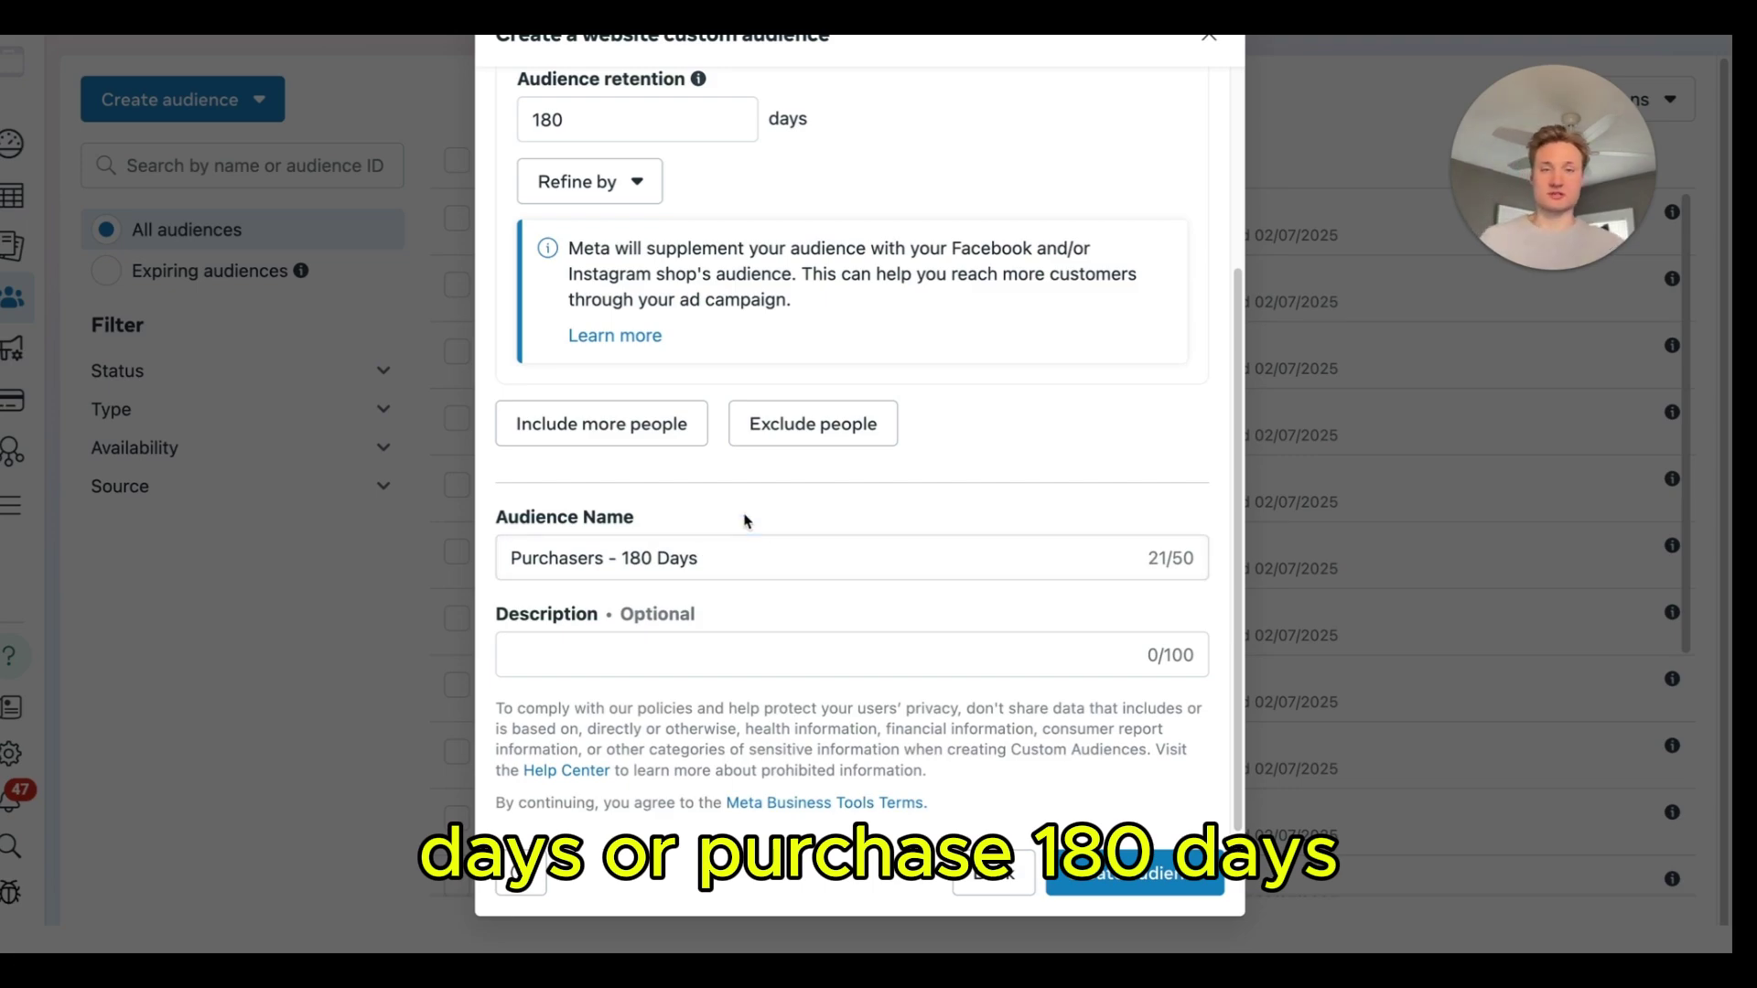